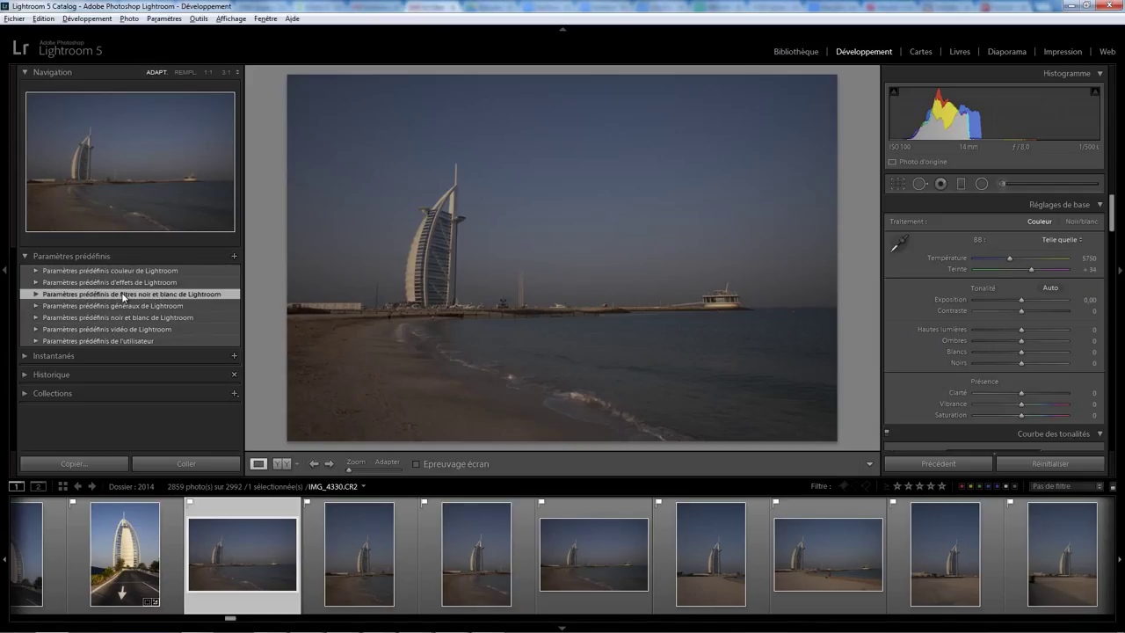
Try the yellow-filter, then the orange-filter black-and-white preset on the beach photo.
left_click(36, 294)
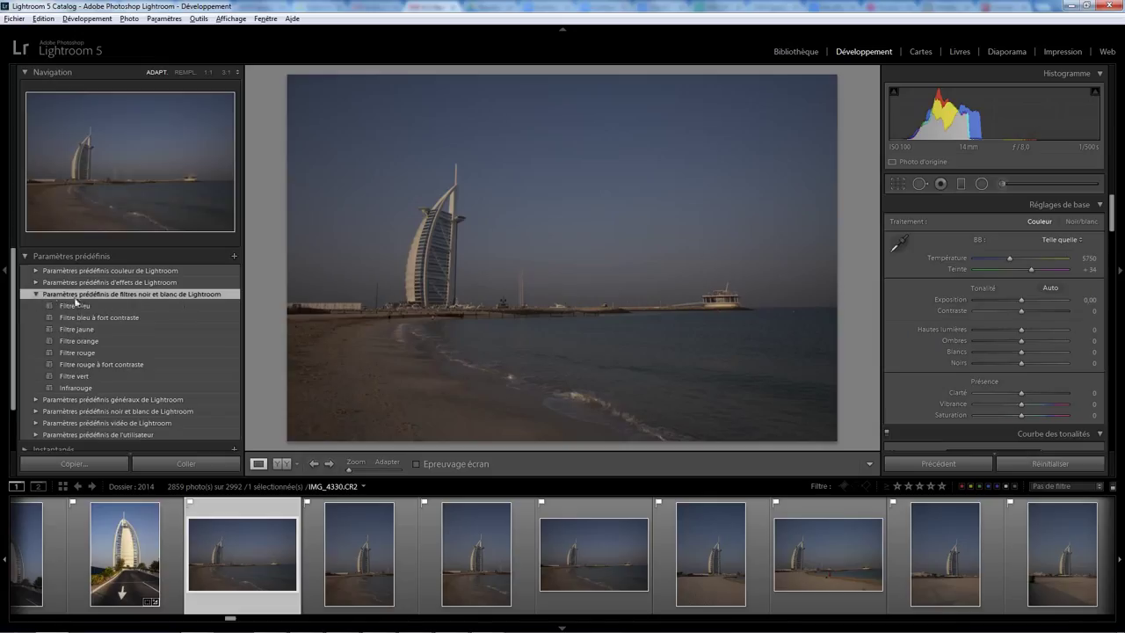
left_click(149, 328)
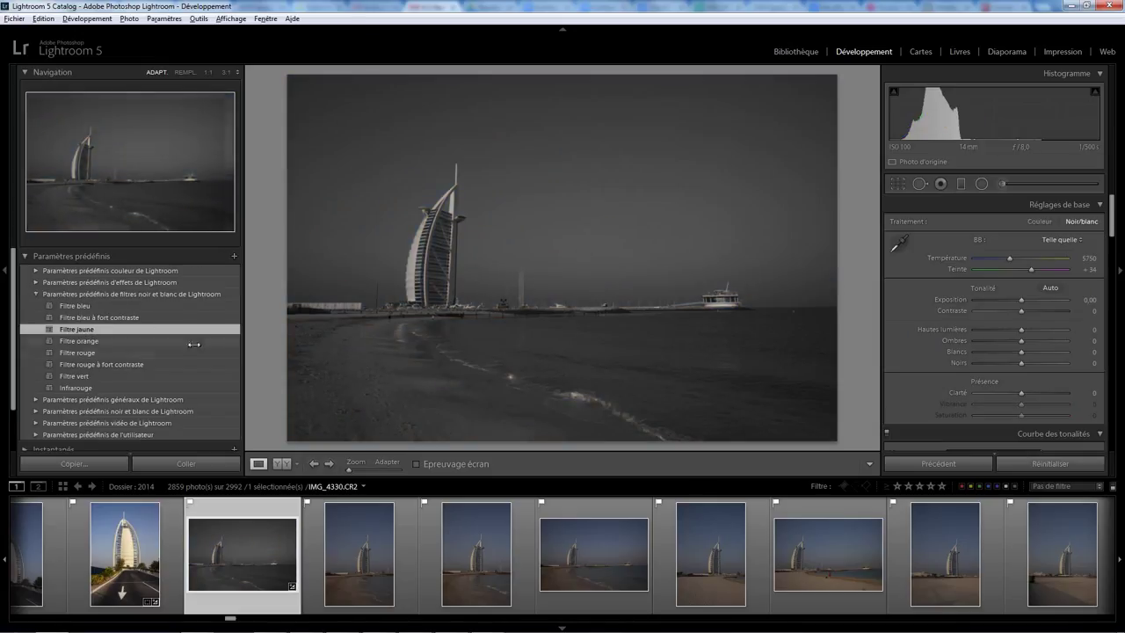
left_click(103, 340)
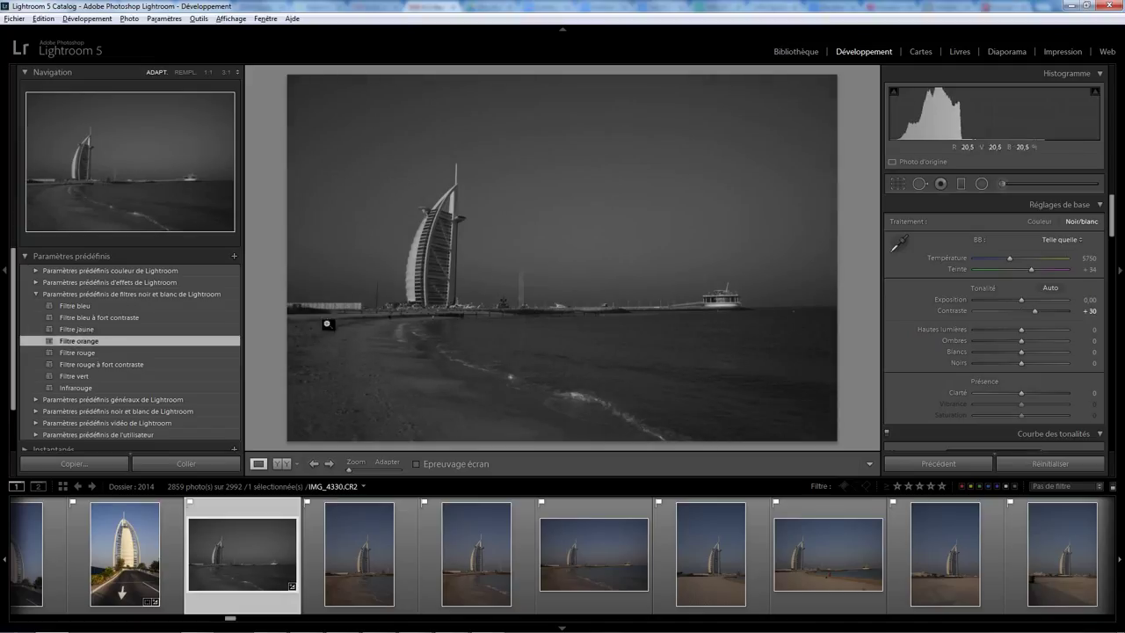
Add white rounded corners, collapse the preset folders, and reset the photo to colour.
left_click(35, 282)
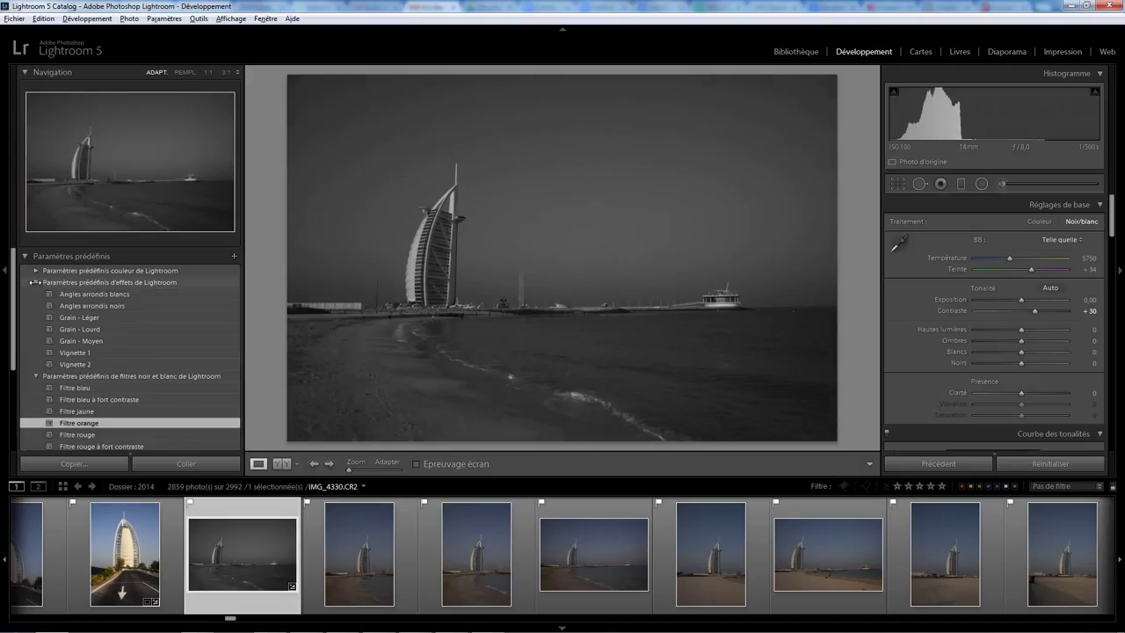
left_click(94, 294)
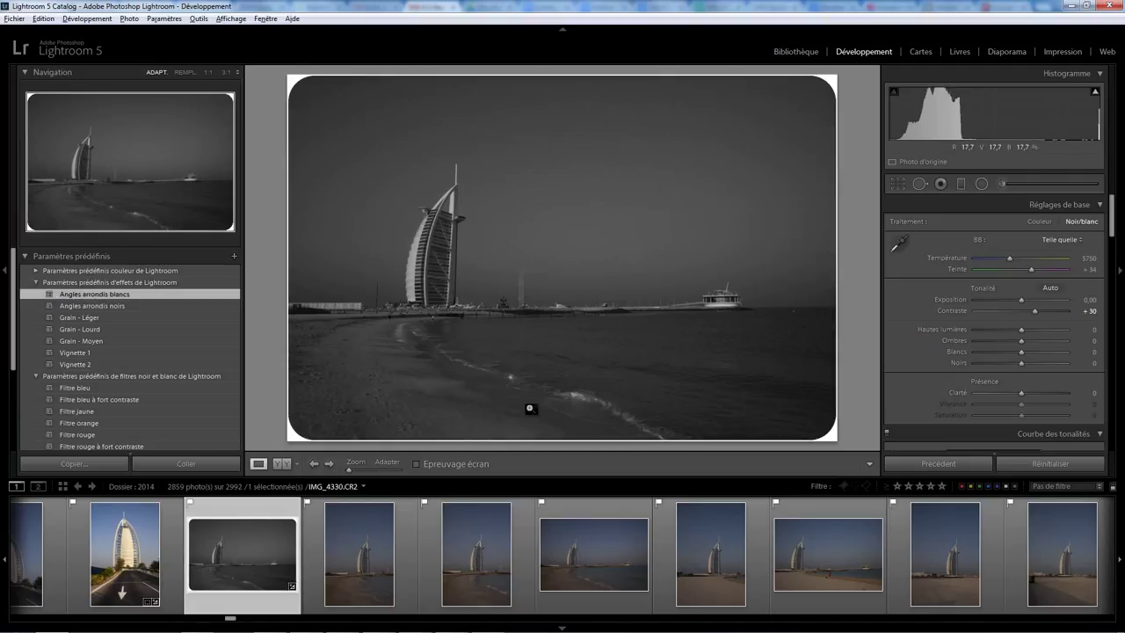
left_click(37, 283)
left_click(36, 293)
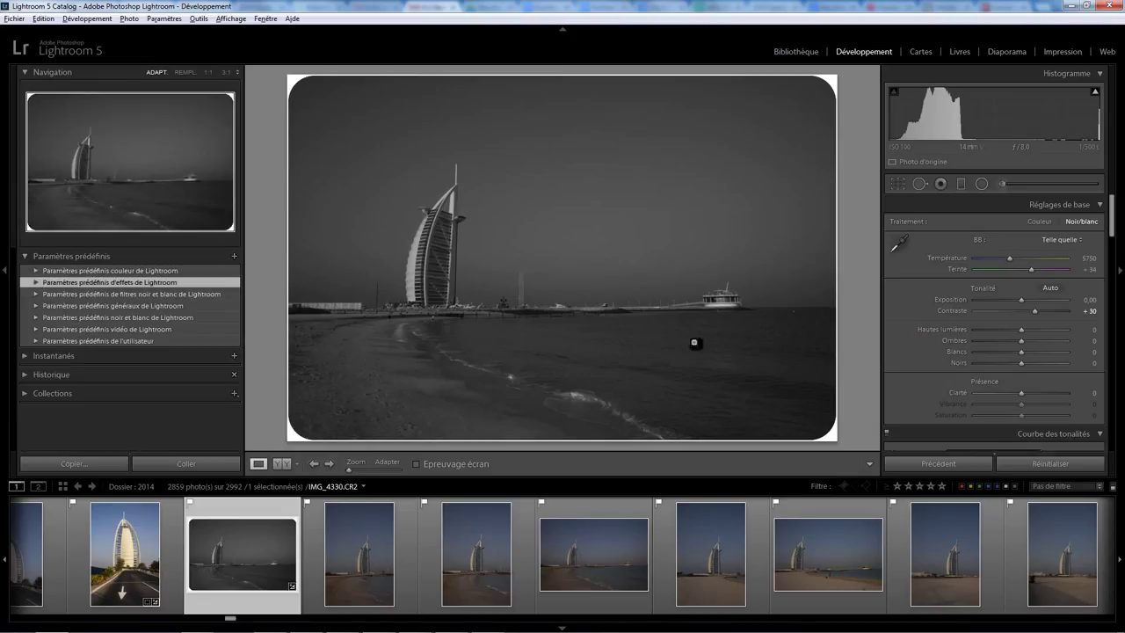
left_click(1050, 464)
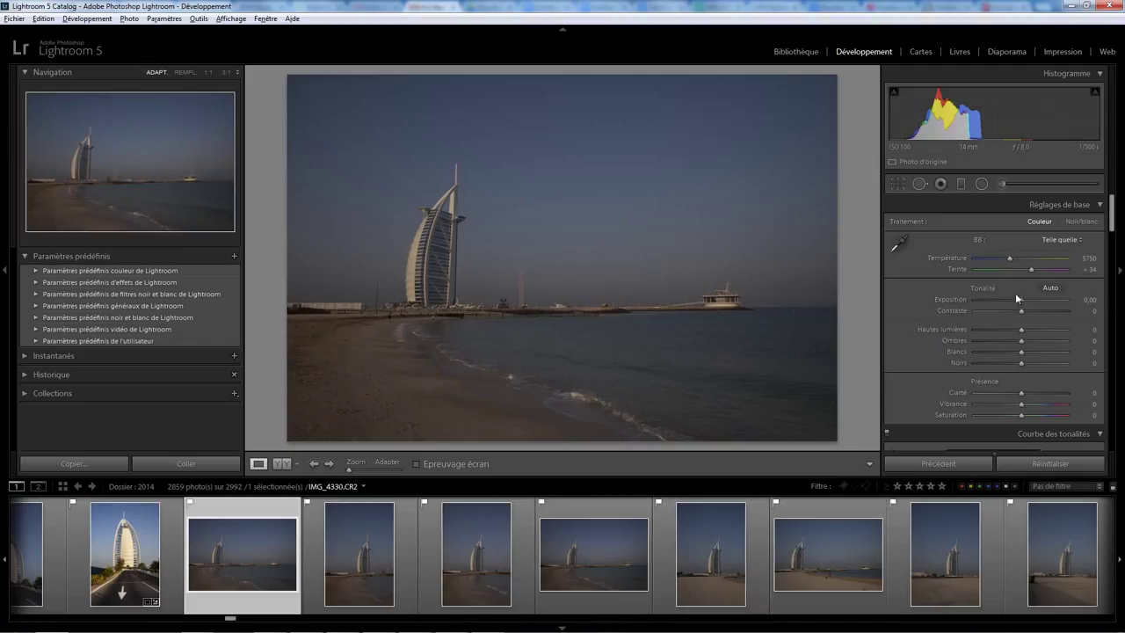
Raise exposure to +1.43 and clarity to +36, add contrast and vibrance, and a -4 vignette.
left_click_drag(1022, 300, 1035, 311)
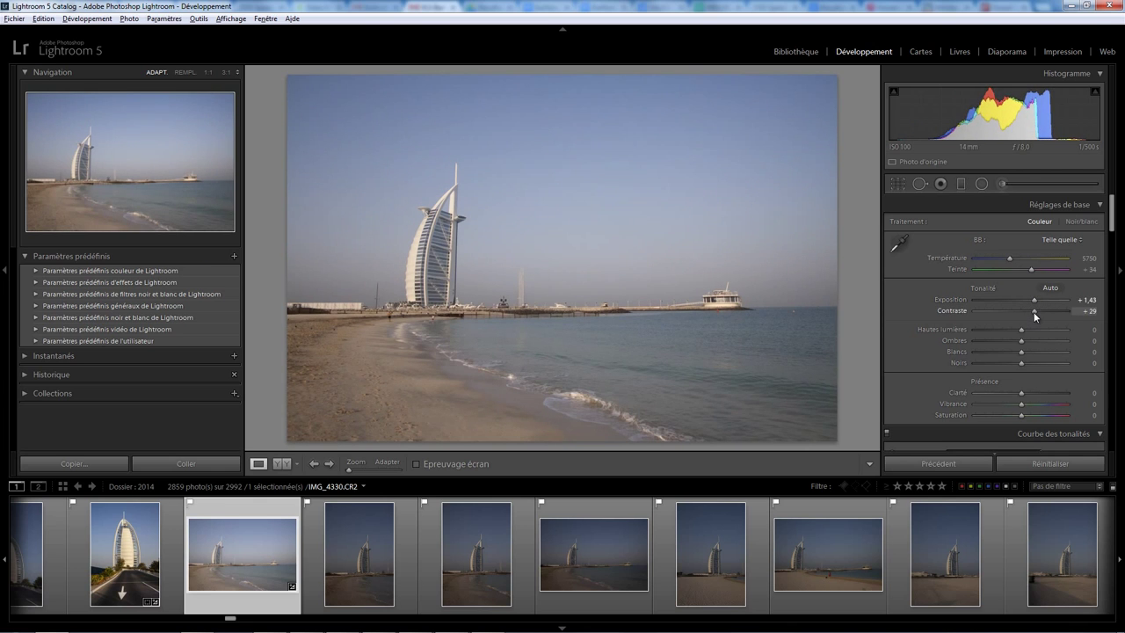
left_click_drag(1022, 392, 1038, 393)
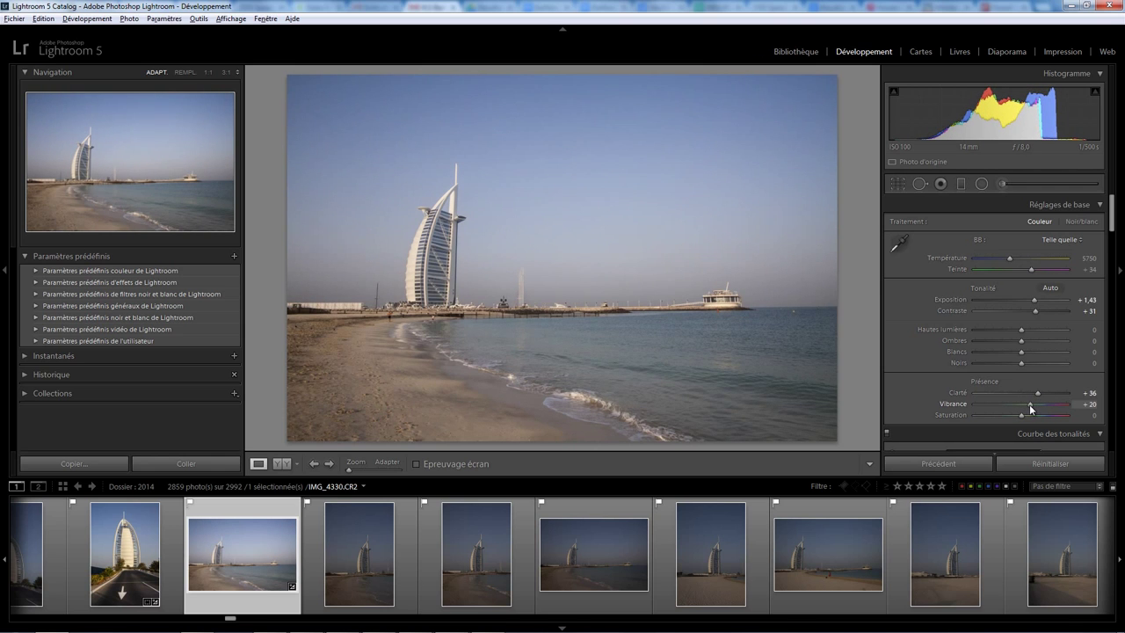
left_click_drag(1112, 226, 1097, 402)
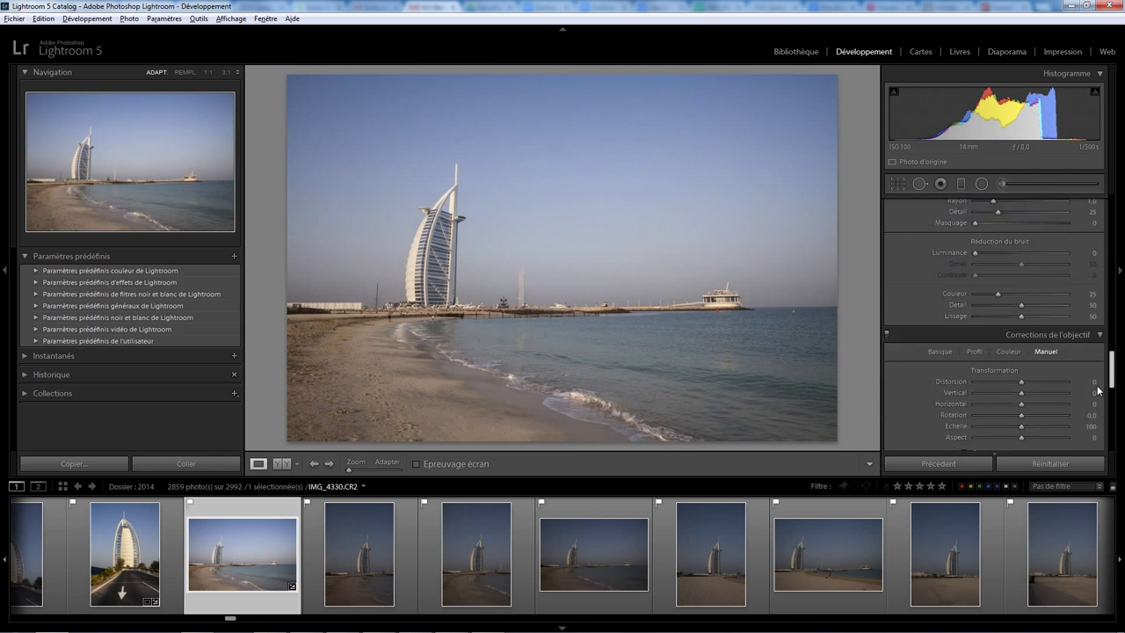
scroll(1097, 402, "down", 1)
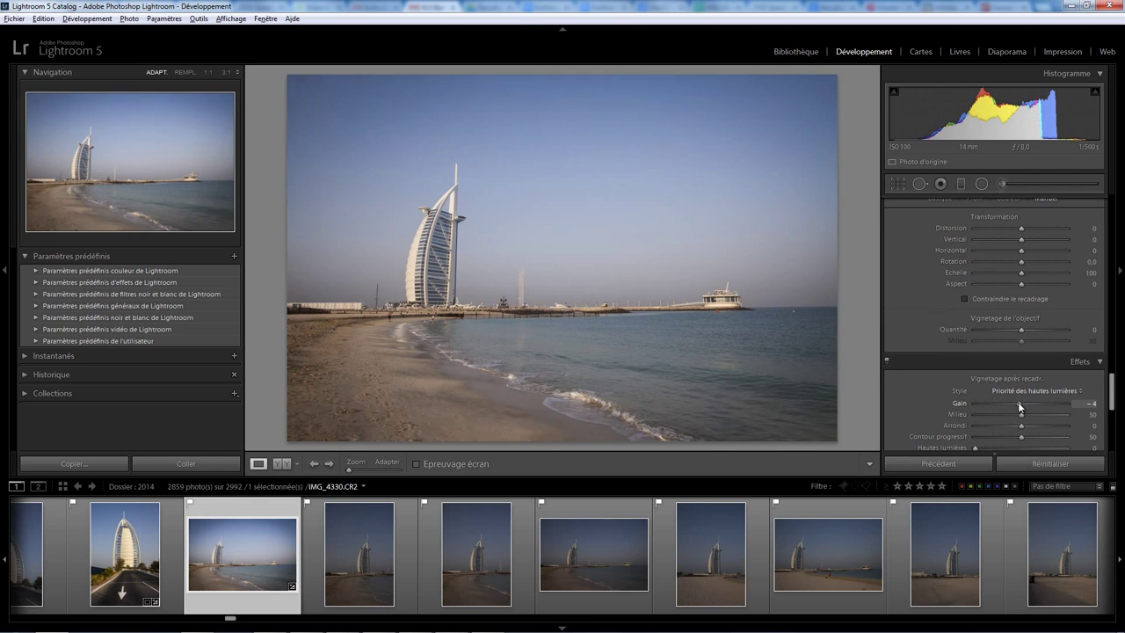
left_click_drag(1019, 404, 1017, 404)
Set lens correction Vertical -11 and Rotation +0.4, constraining the crop to hide blank edges.
left_click_drag(1024, 263, 1021, 263)
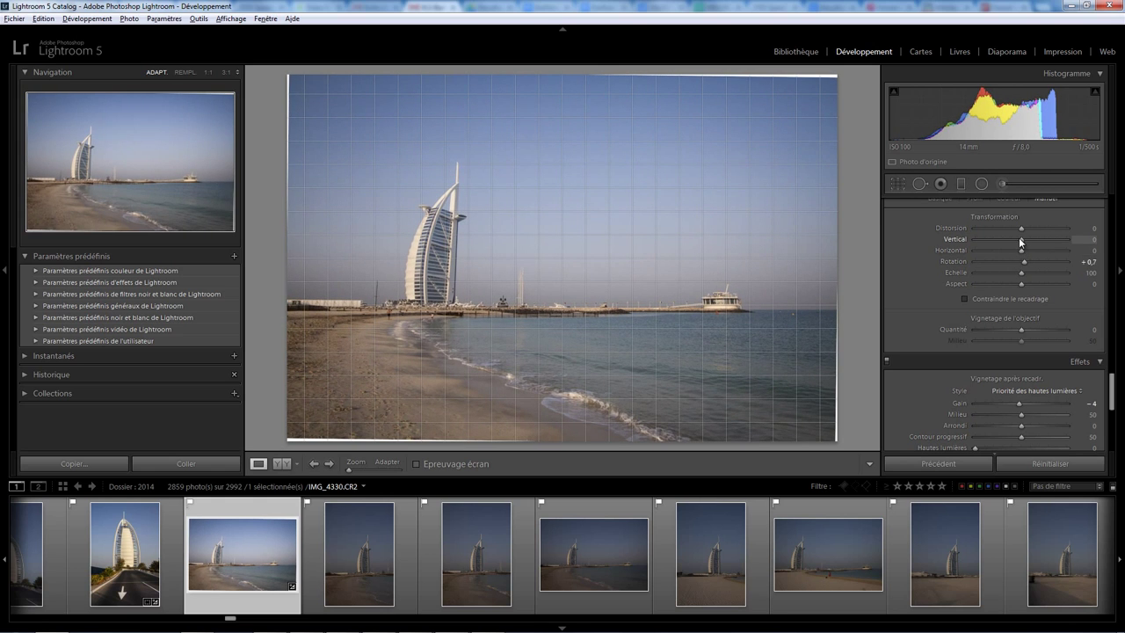
left_click_drag(1018, 237, 1013, 237)
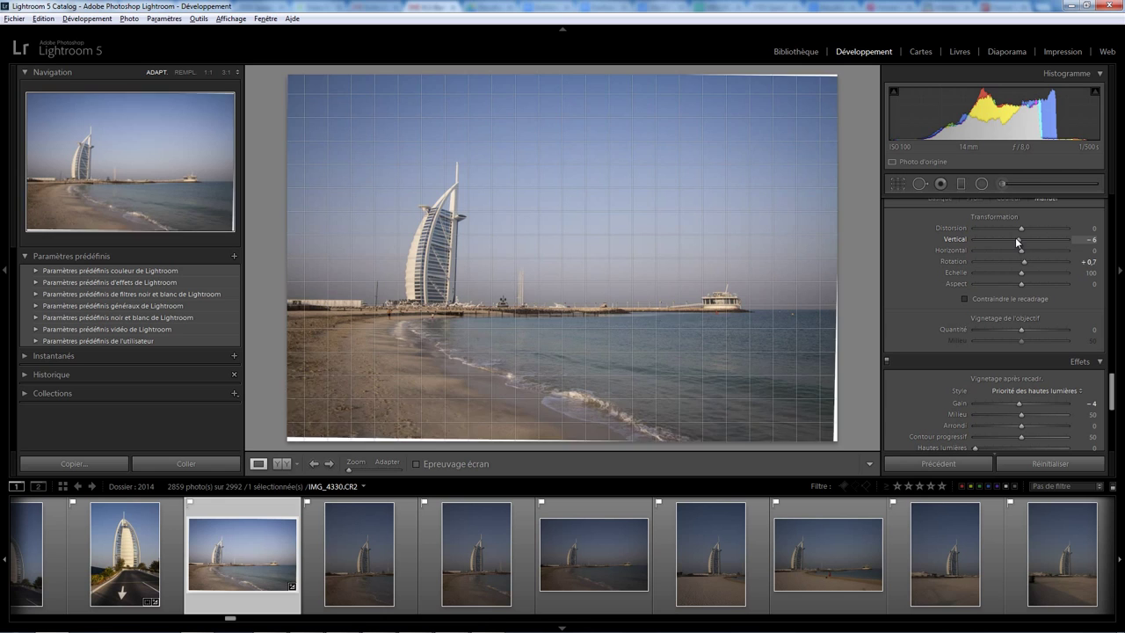
left_click(986, 302)
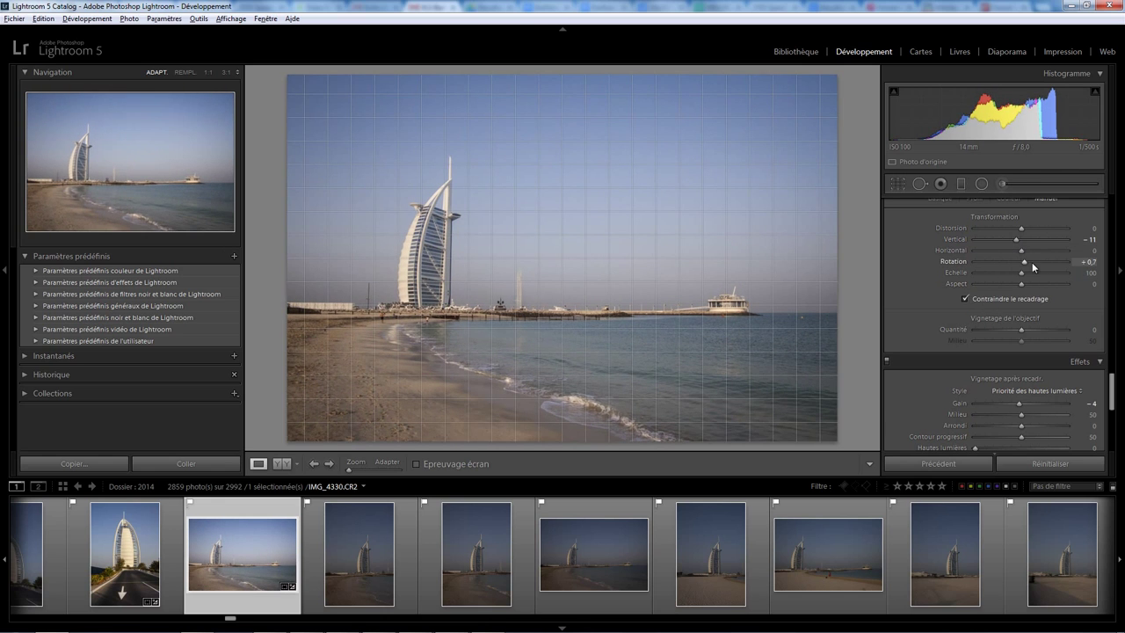
left_click_drag(1025, 261, 1021, 261)
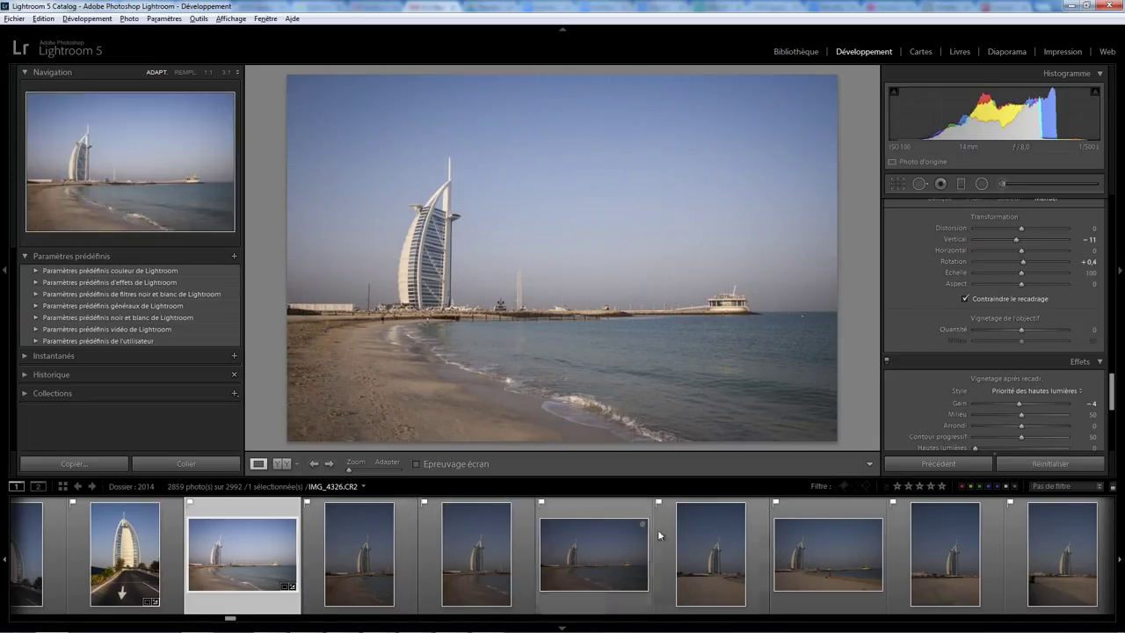
Name a new develop preset 'Test pour formation' and create an OuiOuiPhoto folder for it.
left_click(232, 256)
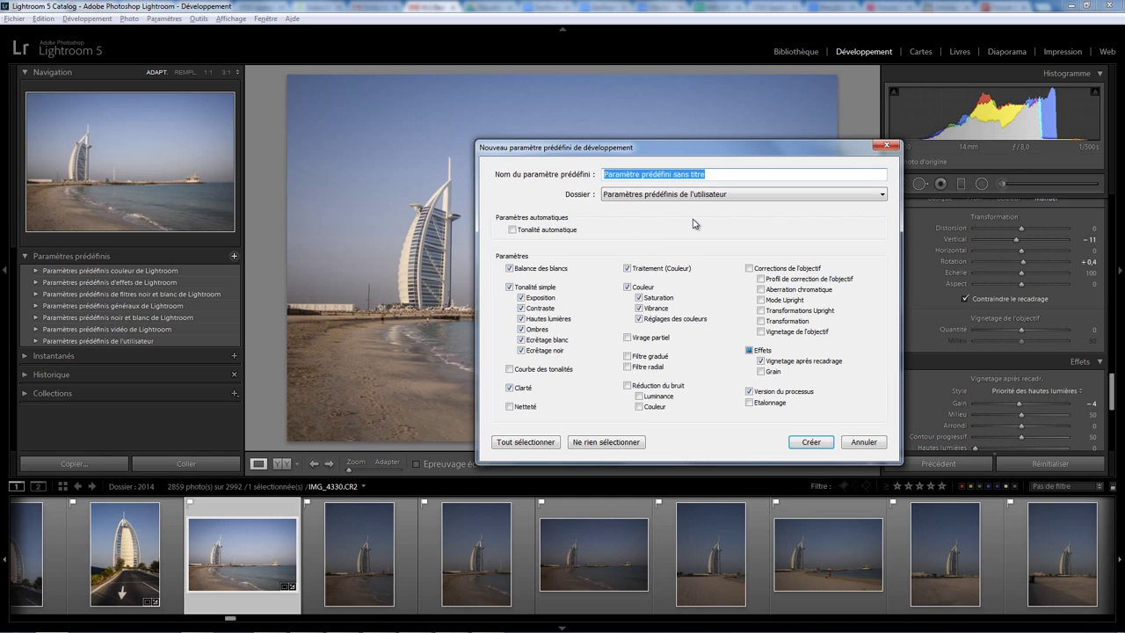
type("Test pour for")
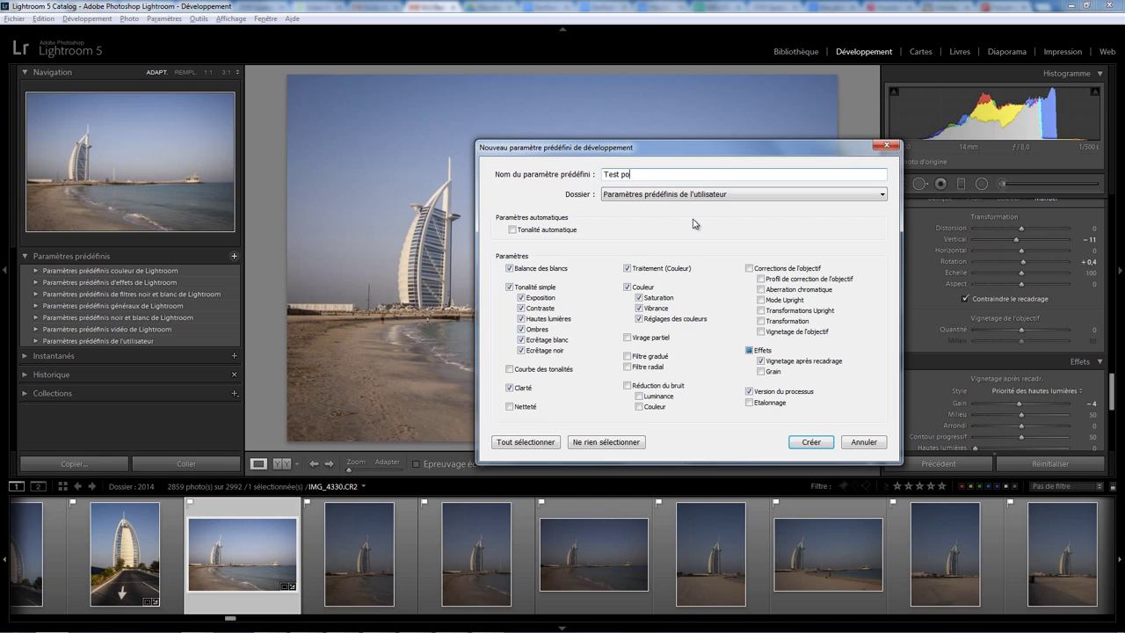
type("mat")
type("ion")
left_click(728, 195)
left_click(677, 209)
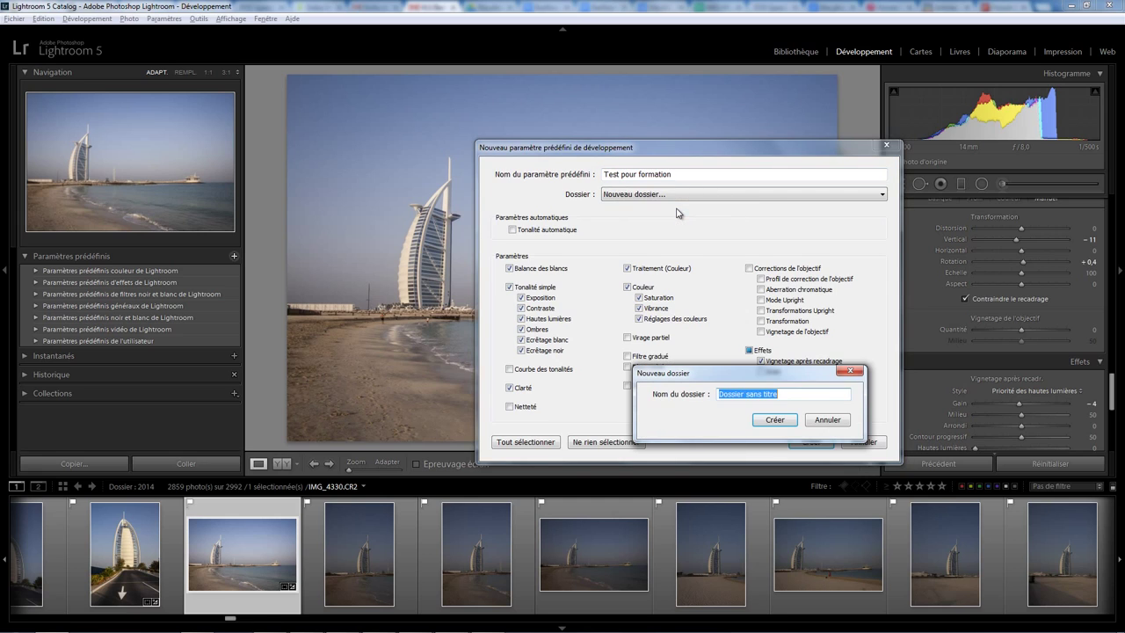
type("OuiOuiPhoto")
left_click(774, 419)
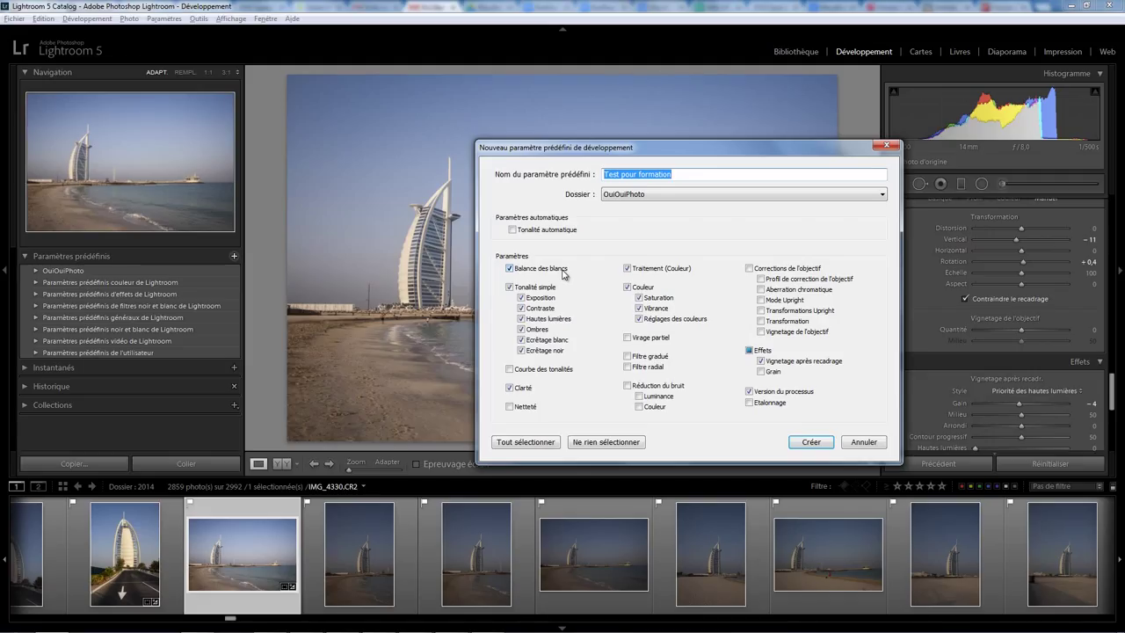
Tick every setting with Tout sélectionner and create the Test pour formation preset.
left_click(540, 442)
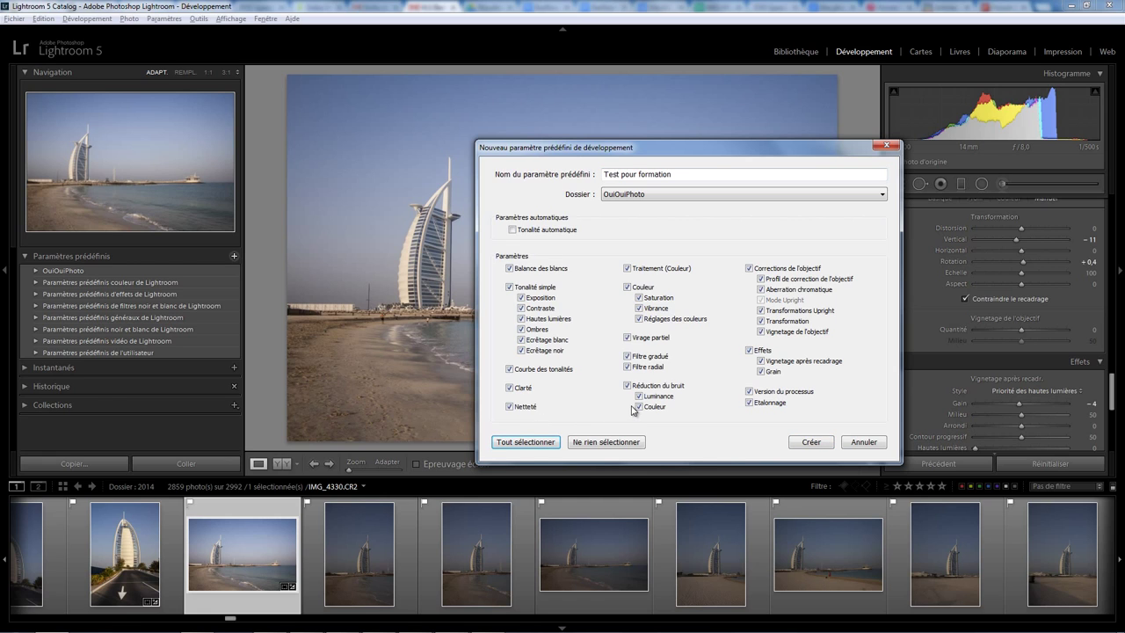
left_click(614, 446)
left_click(550, 442)
left_click_drag(656, 148, 654, 131)
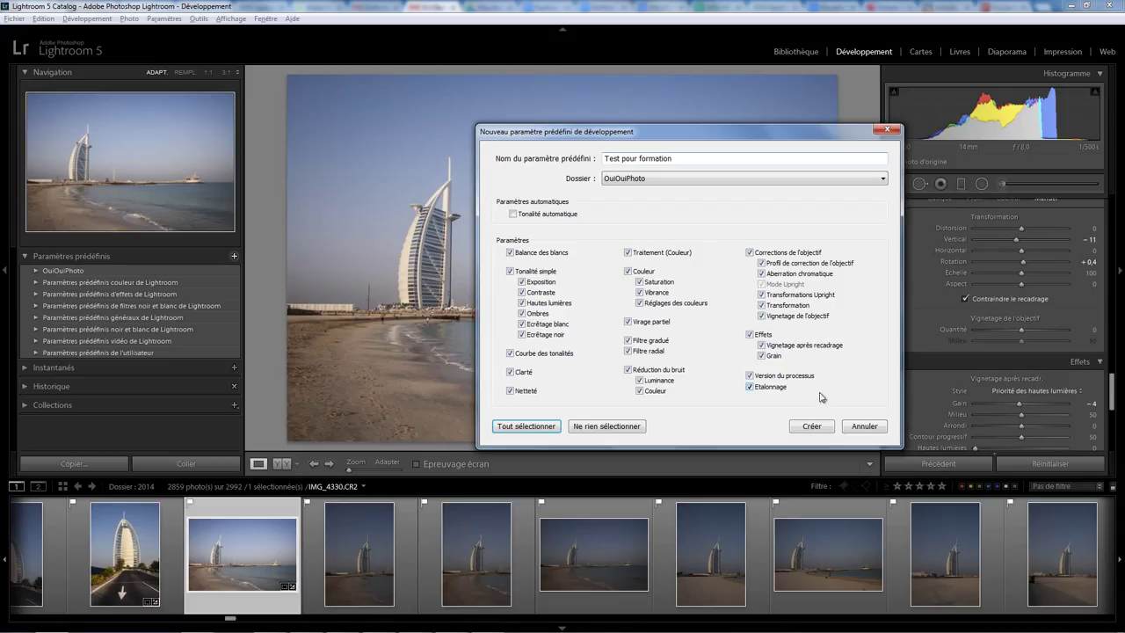
left_click(811, 428)
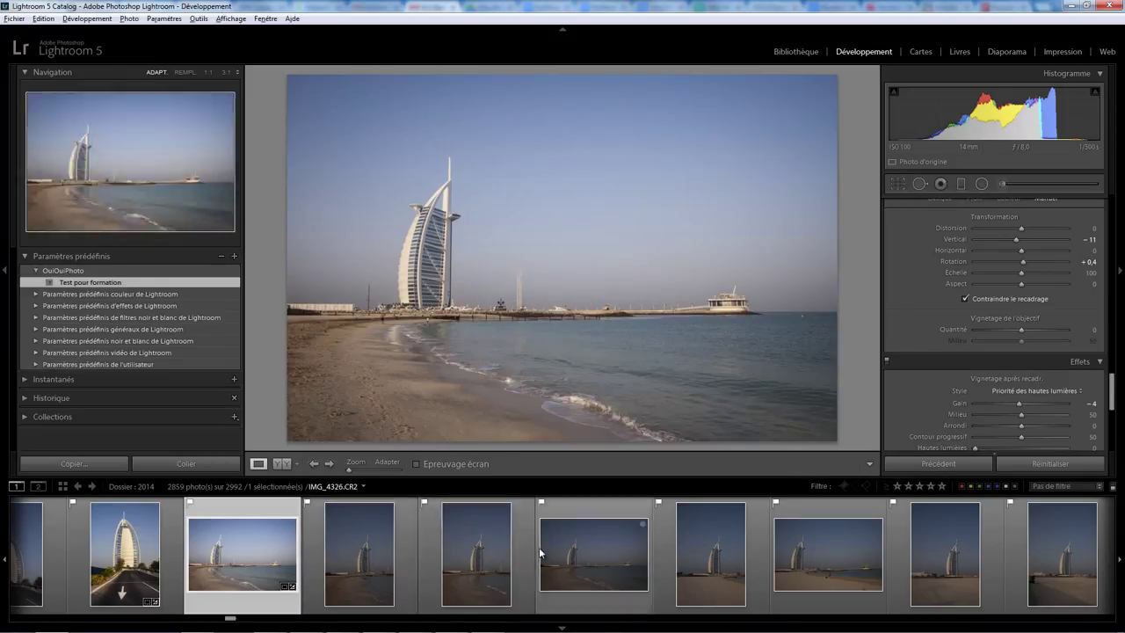
Apply Test pour formation to IMG_4327 and IMG_4324, then return to IMG_4330.
left_click(432, 551)
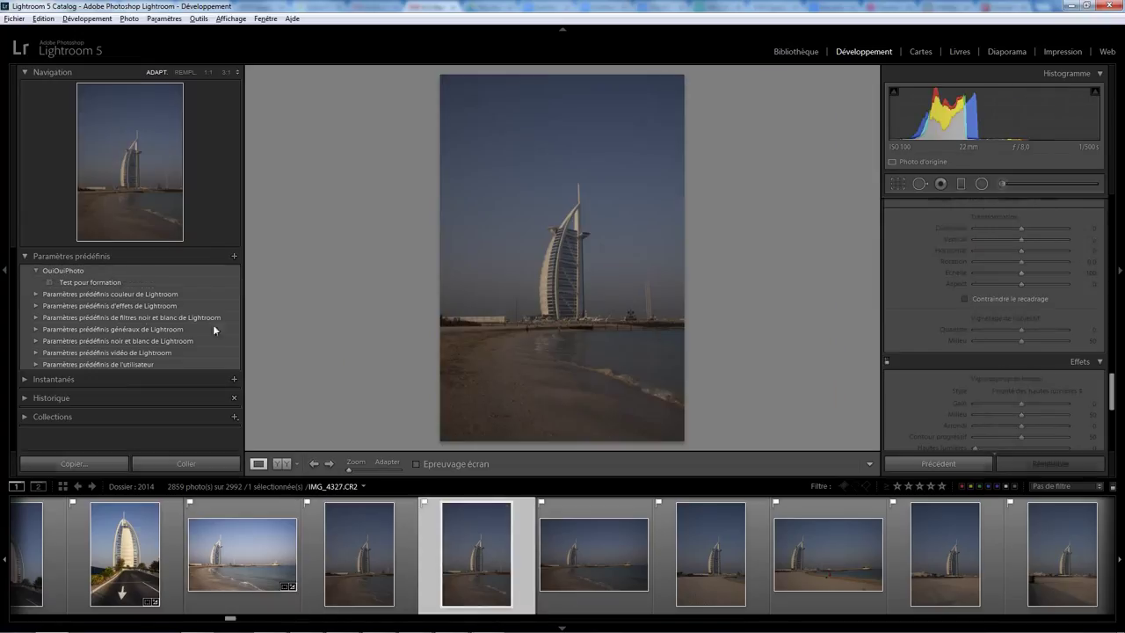
left_click(96, 282)
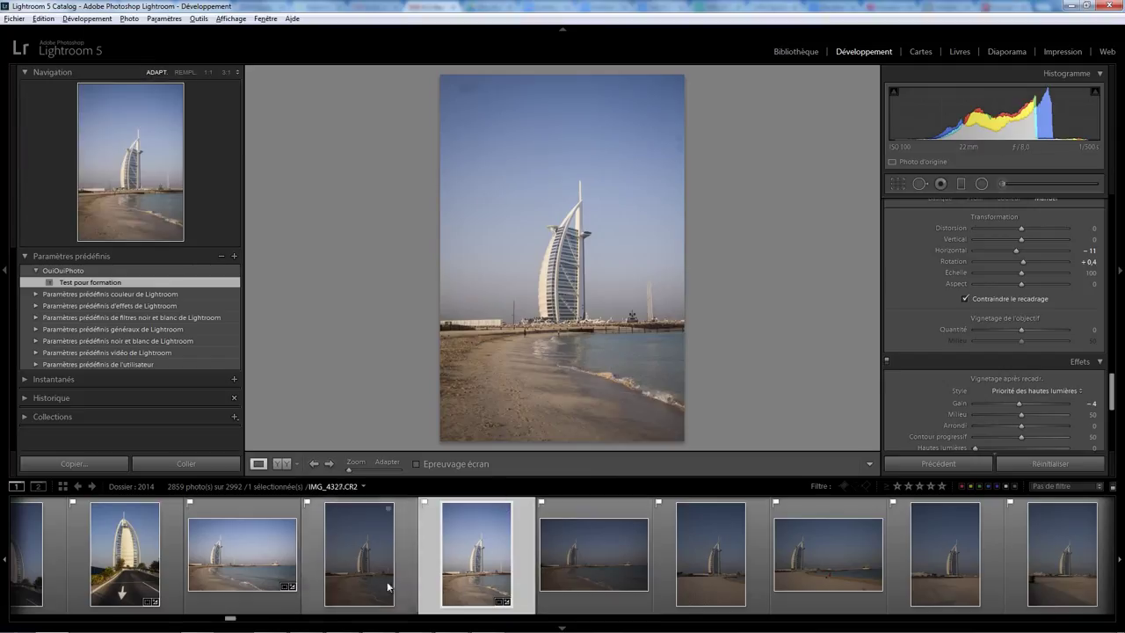
left_click(241, 554)
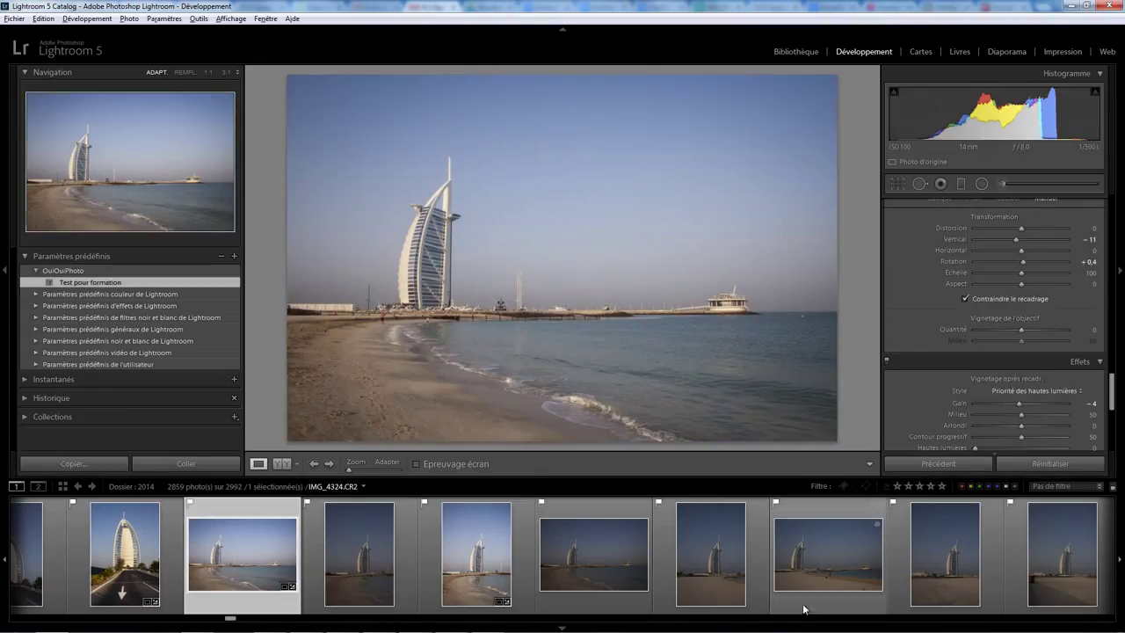
left_click(779, 579)
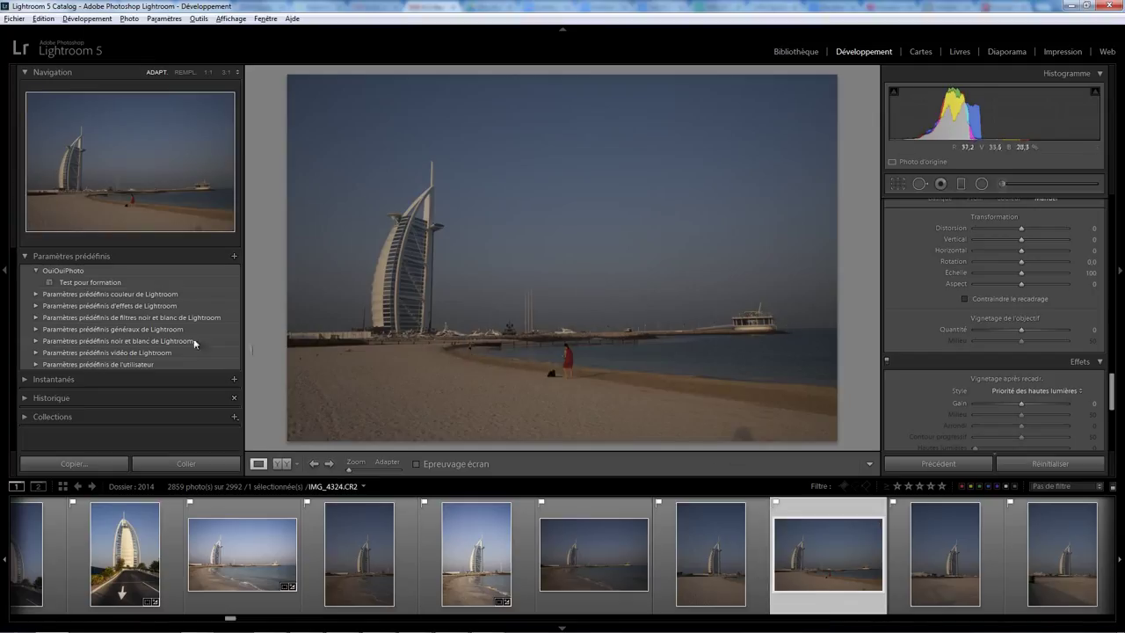
left_click(85, 281)
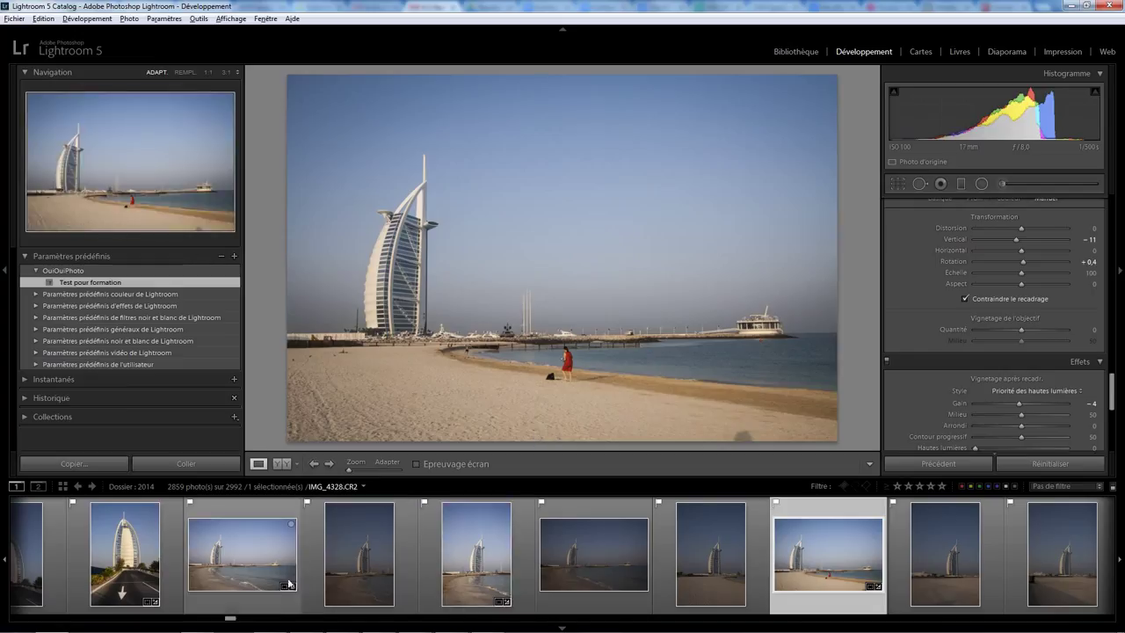
left_click(243, 554)
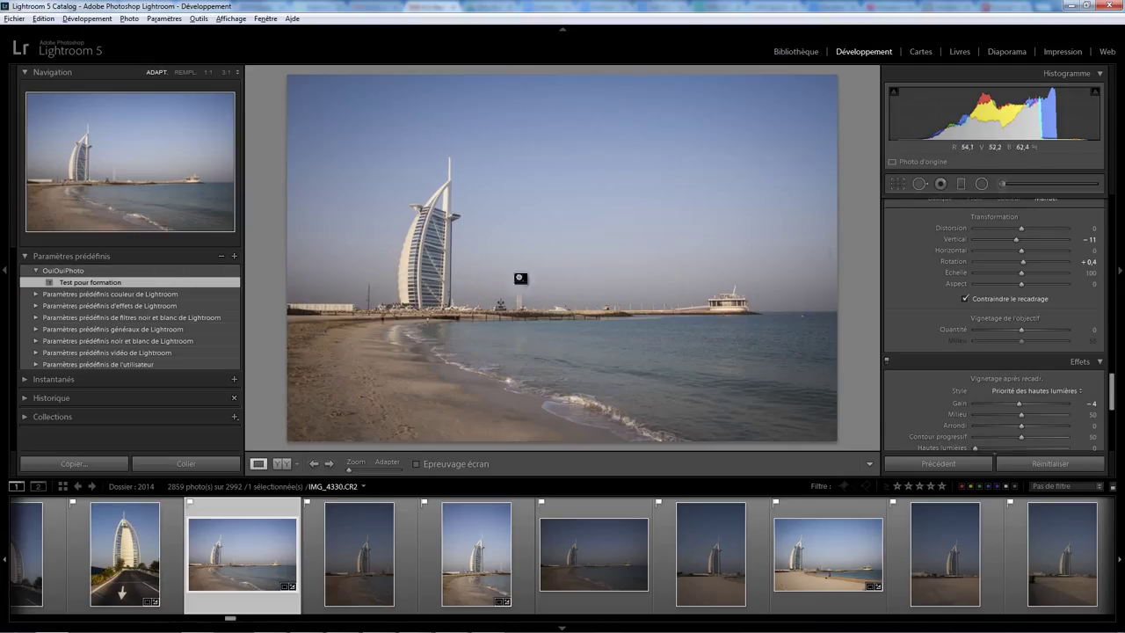
Draw a radial filter ellipse around the tower and set its exposure to +0.68.
left_click(982, 182)
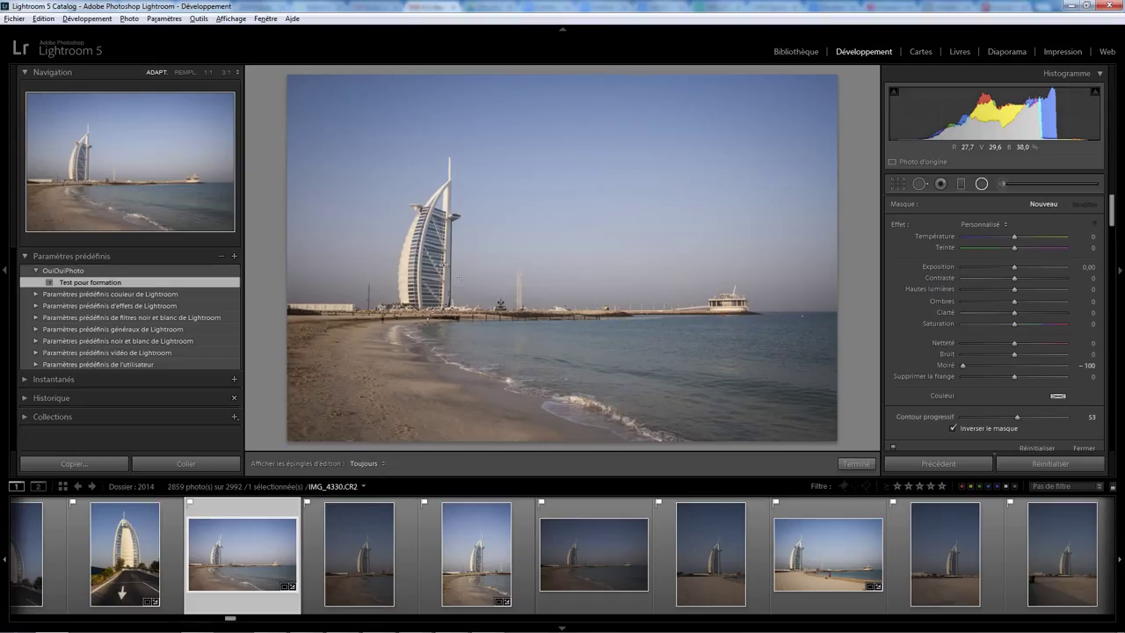
left_click_drag(427, 248, 482, 316)
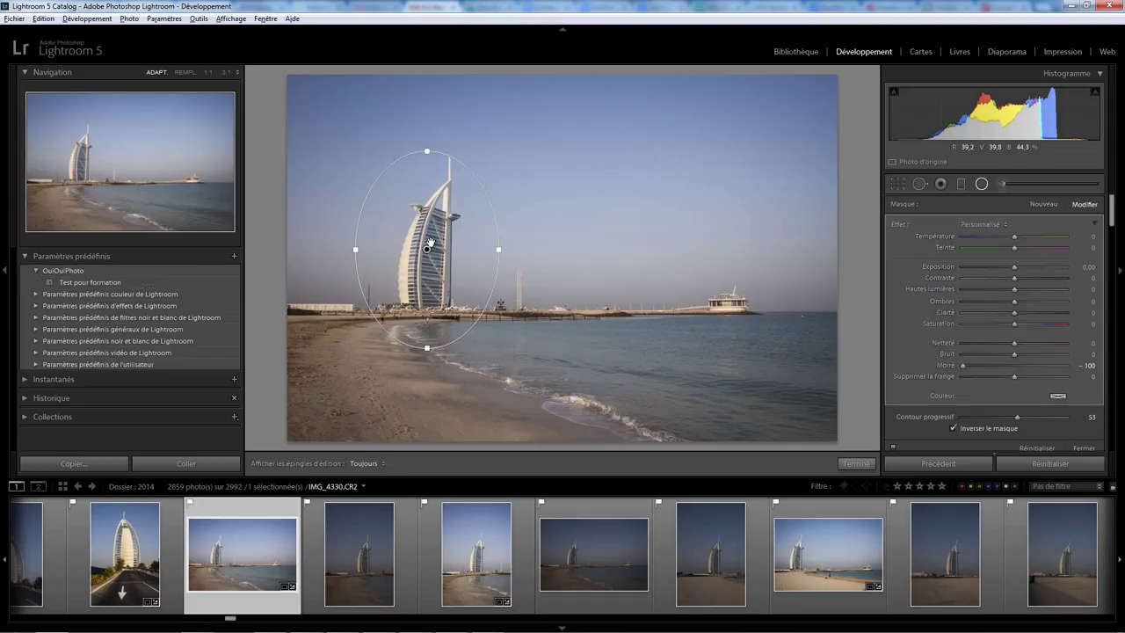
left_click_drag(430, 241, 437, 253)
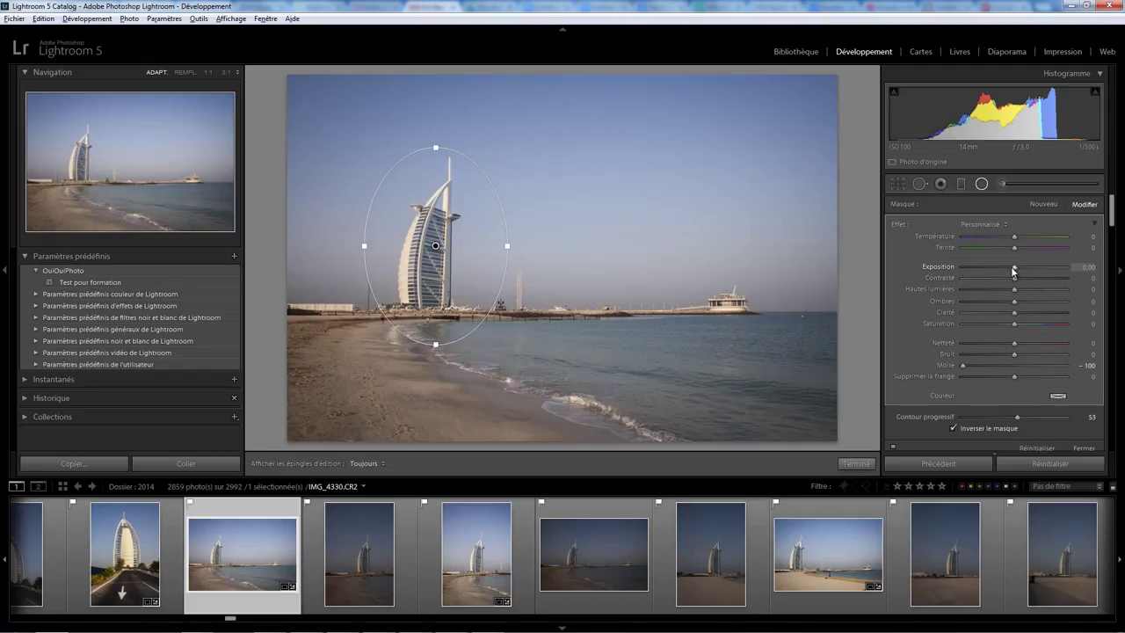
left_click_drag(1017, 268, 1023, 268)
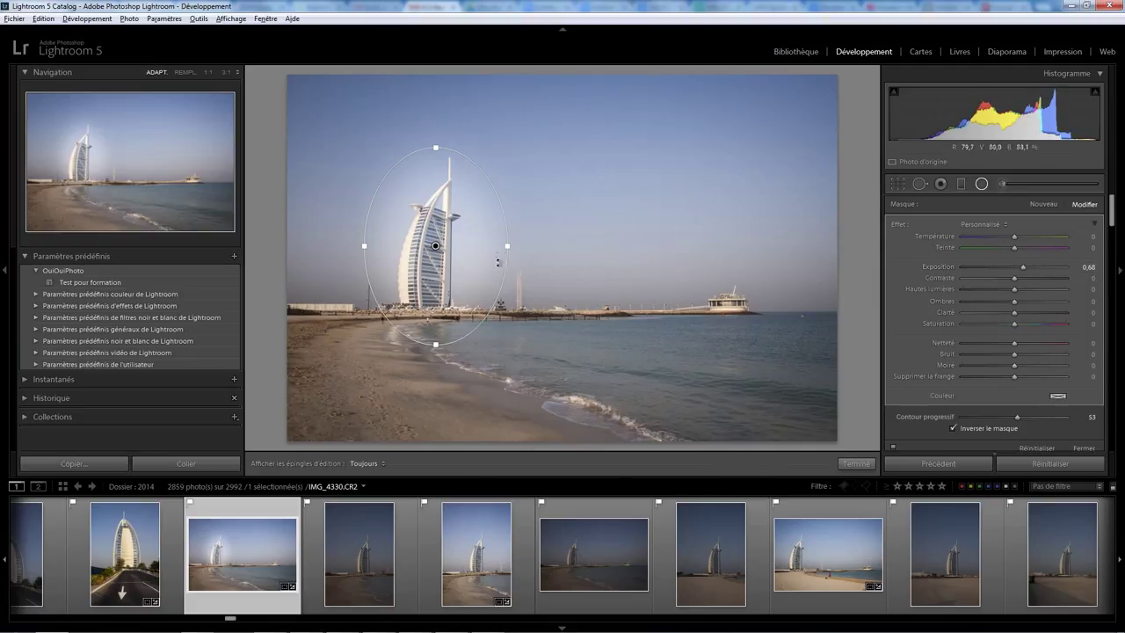
left_click_drag(506, 275, 506, 278)
Update Test pour formation with the current settings and apply it to IMG_4324.
right_click(89, 286)
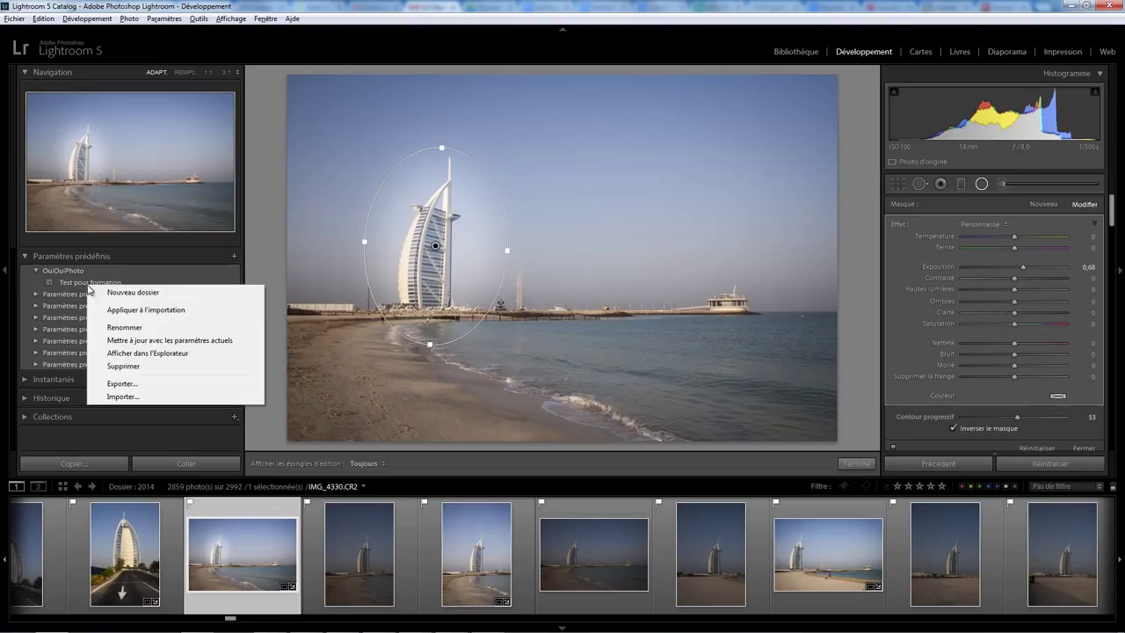
left_click(176, 341)
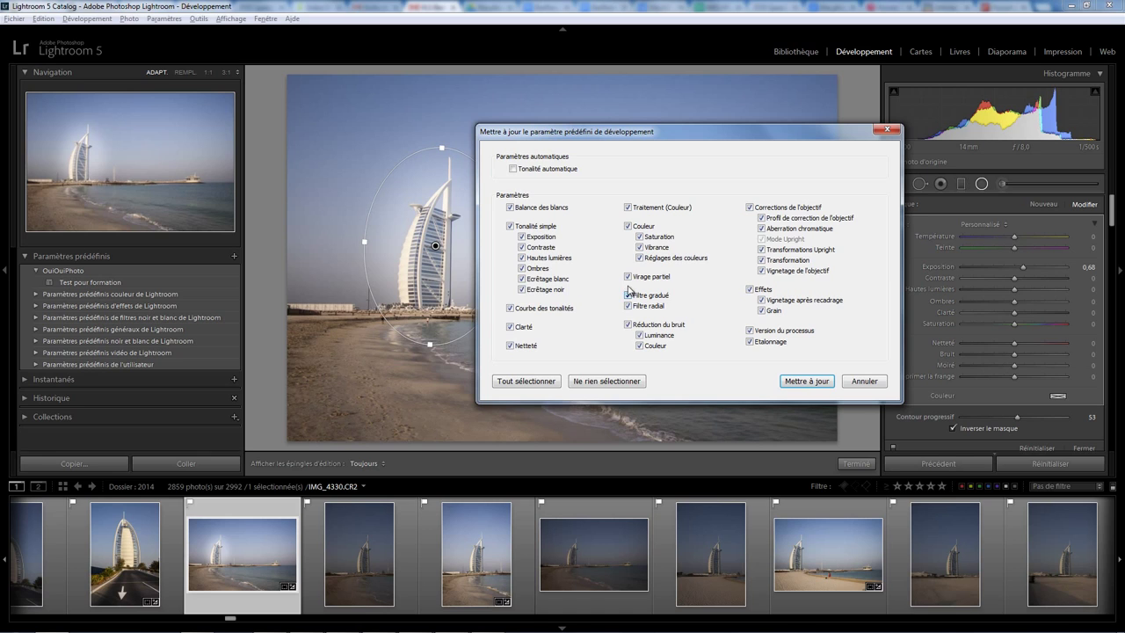
left_click(806, 380)
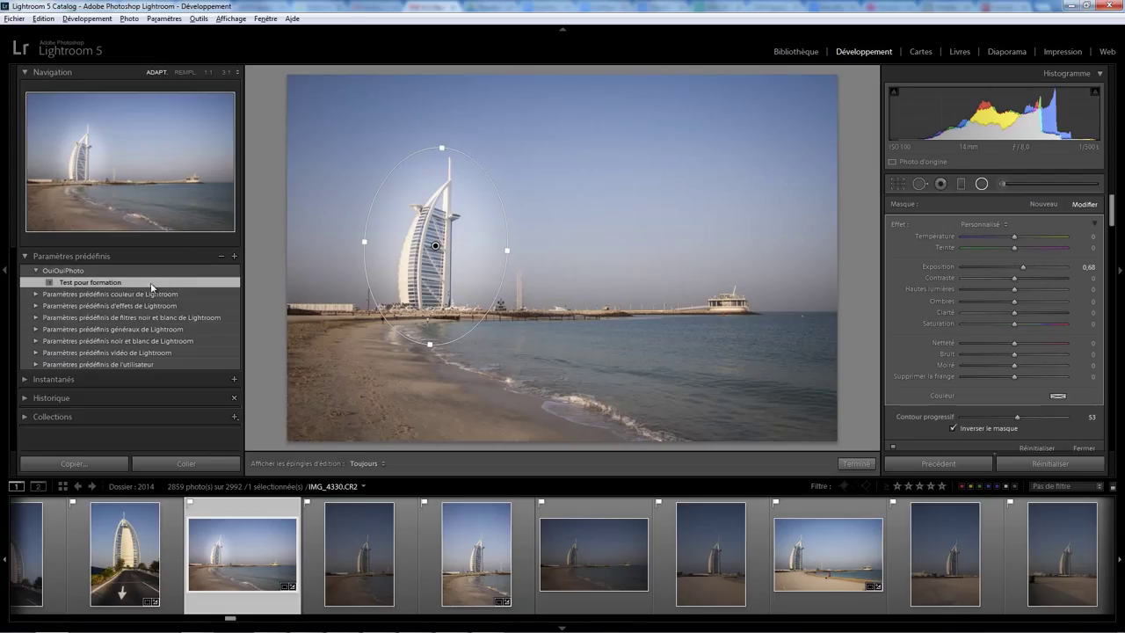
left_click(807, 600)
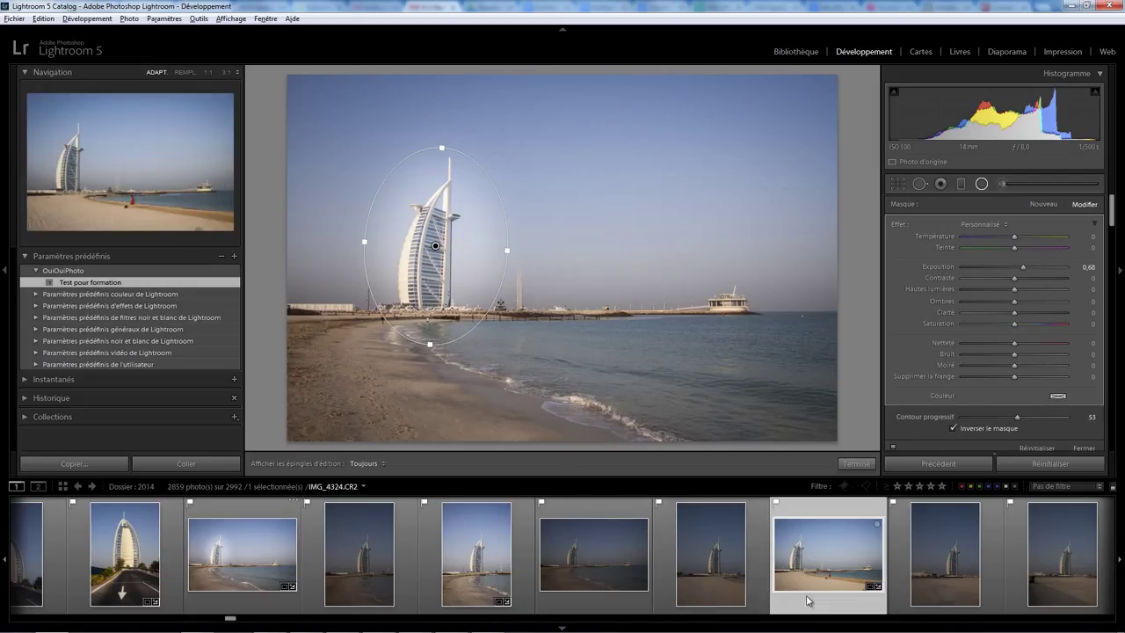
left_click(100, 283)
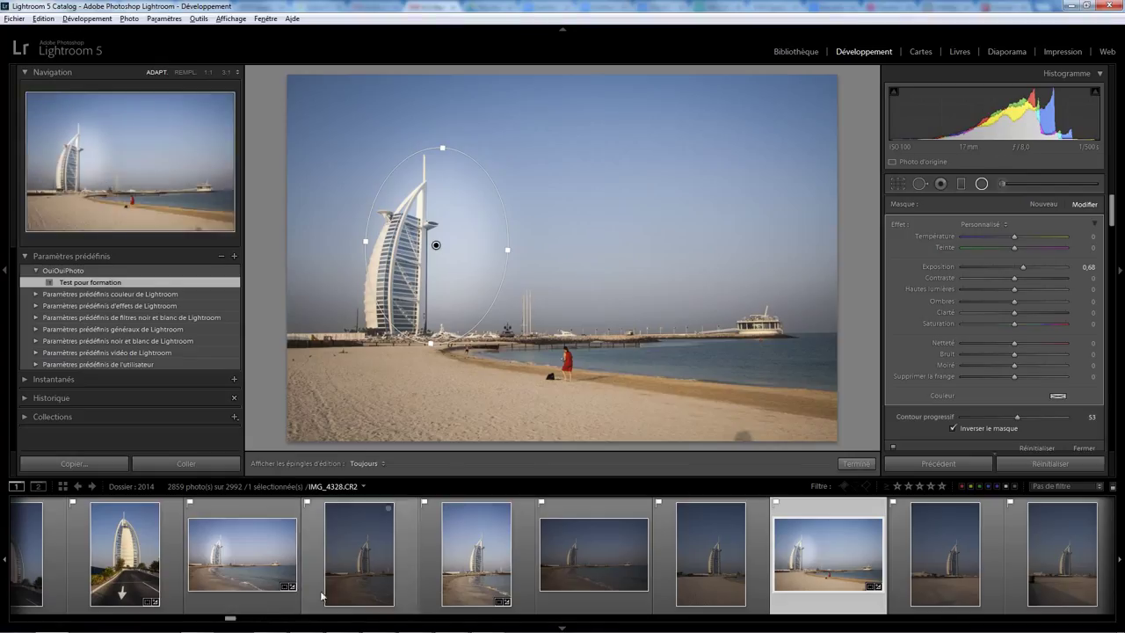
Go back to IMG_4330 and delete its radial filter.
left_click(277, 608)
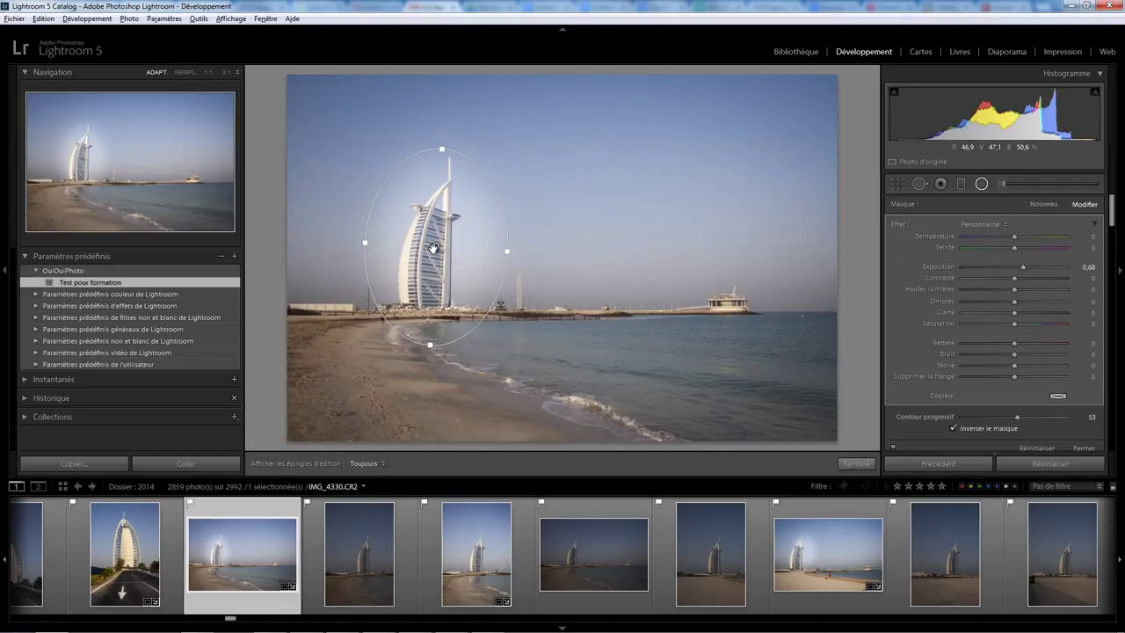
key("Delete")
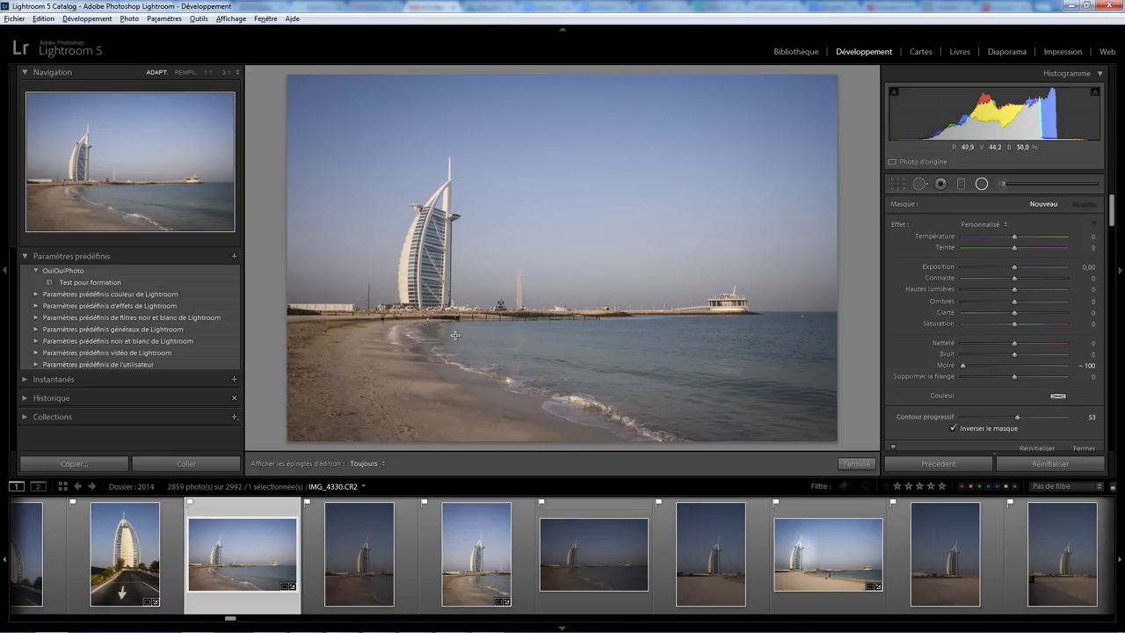
right_click(107, 281)
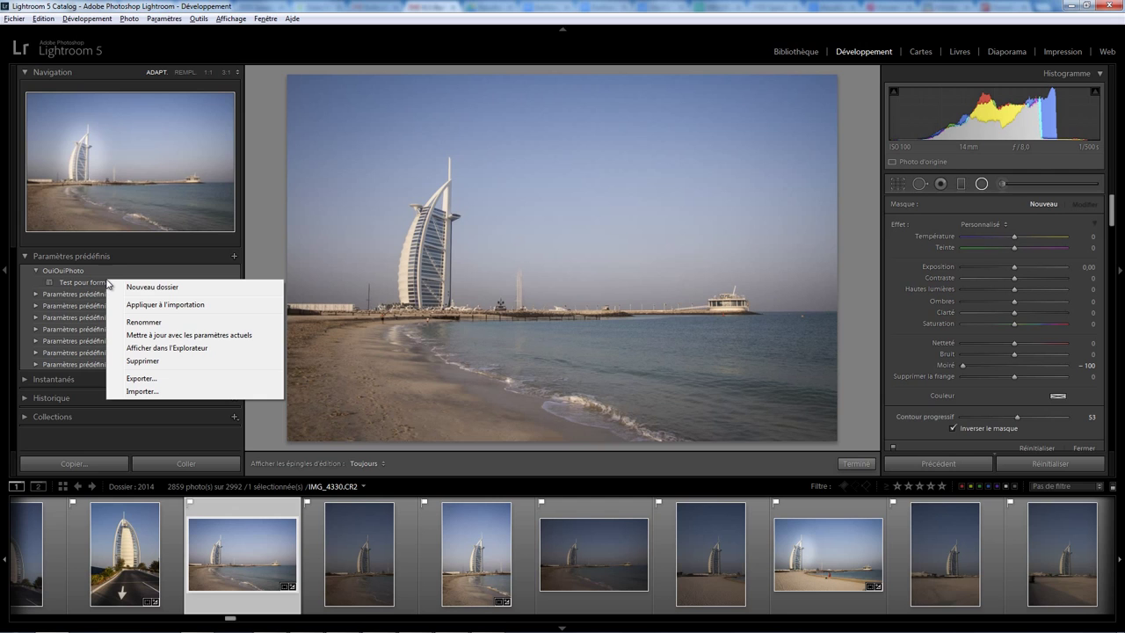
Uncheck Netteté, Virage partiel, both filters, noise reduction, lens corrections, Grain and Etalonnage, then update the preset.
left_click(186, 338)
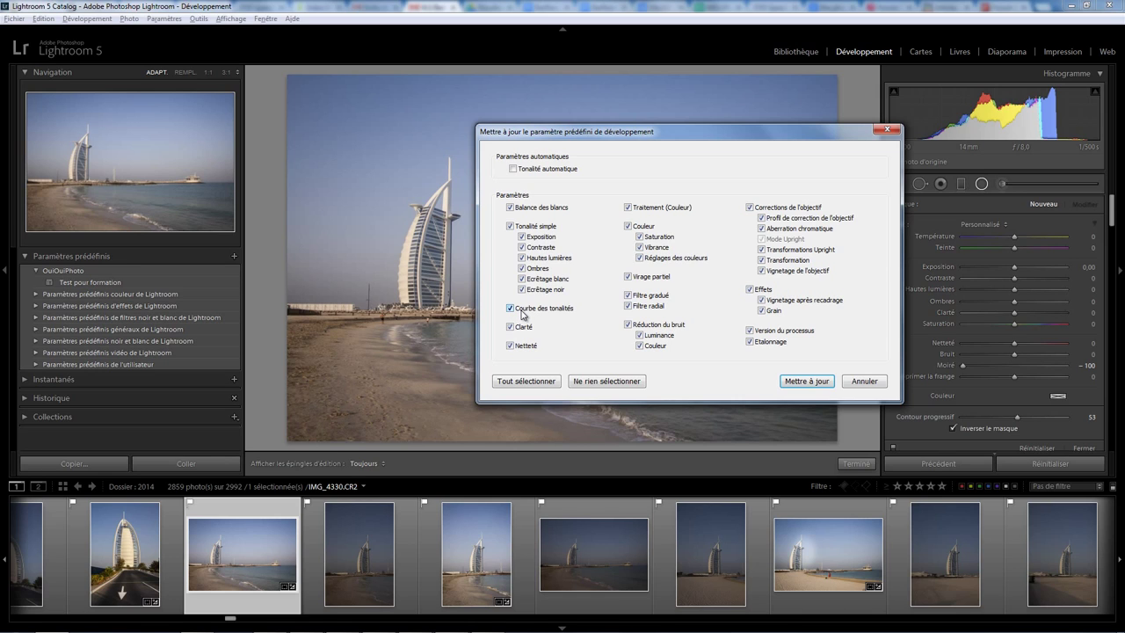
left_click(527, 348)
left_click(646, 278)
left_click(627, 295)
left_click(628, 307)
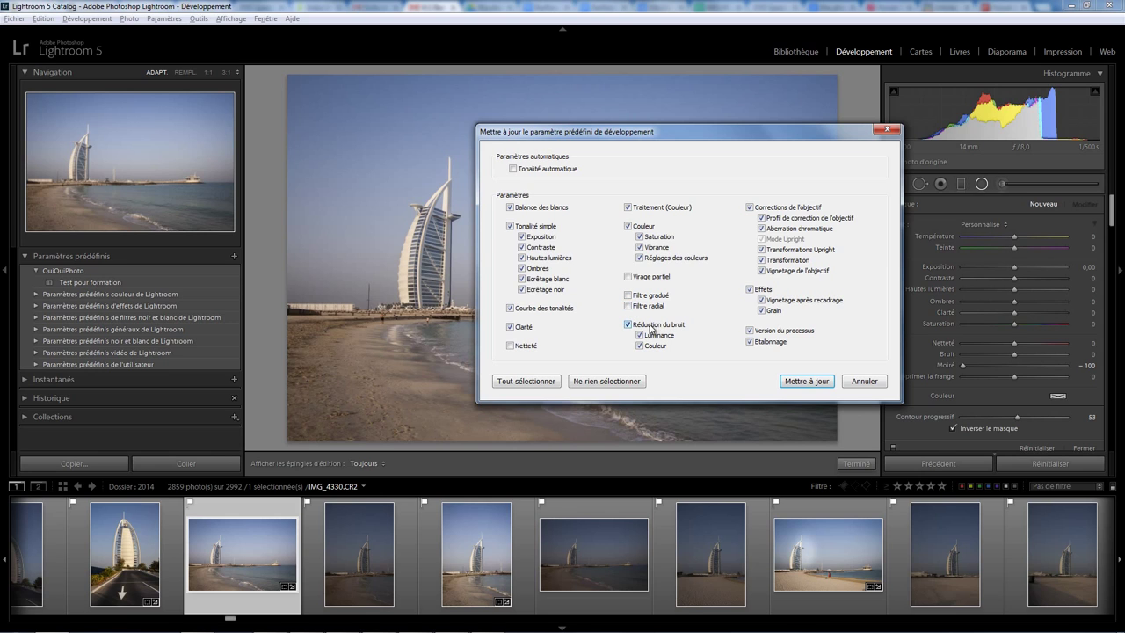
left_click(749, 208)
left_click(761, 310)
left_click(761, 299)
left_click(750, 342)
left_click(807, 380)
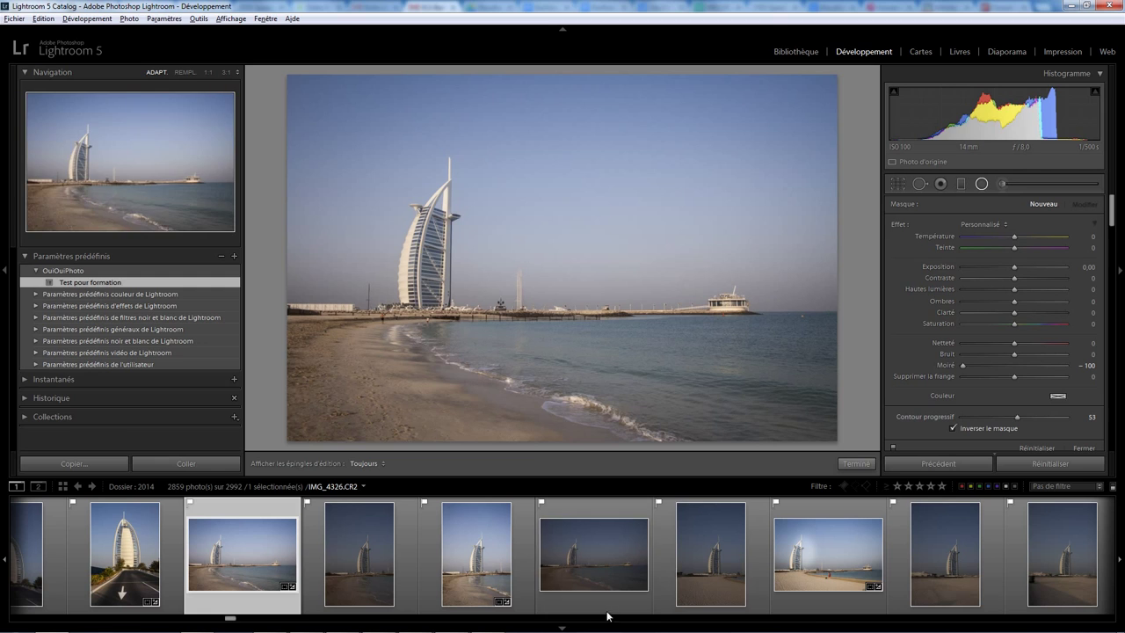
Apply Test pour formation to IMG_4326: exposure +1.43, contrast +31, clarity +36, vibrance +20.
left_click(620, 589)
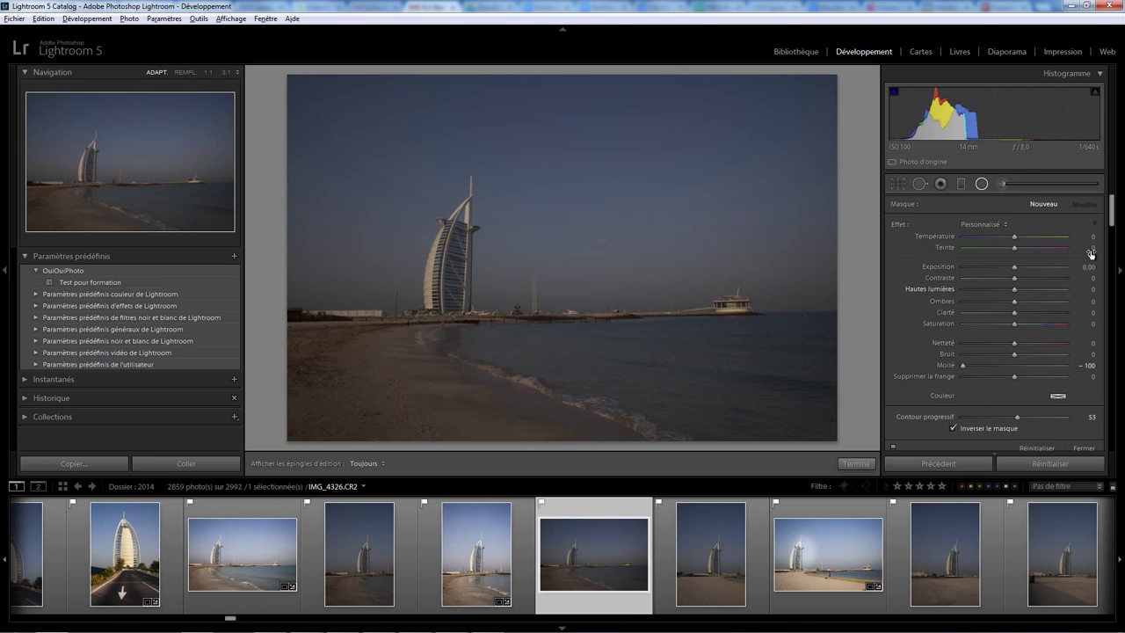
left_click_drag(1112, 215, 1112, 405)
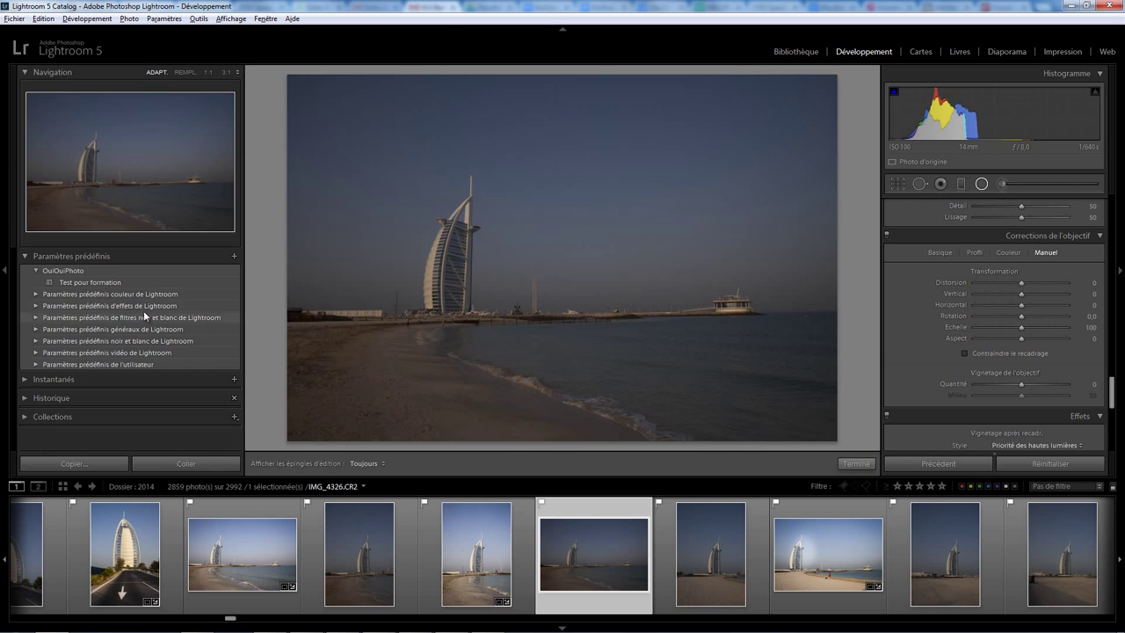
left_click(103, 283)
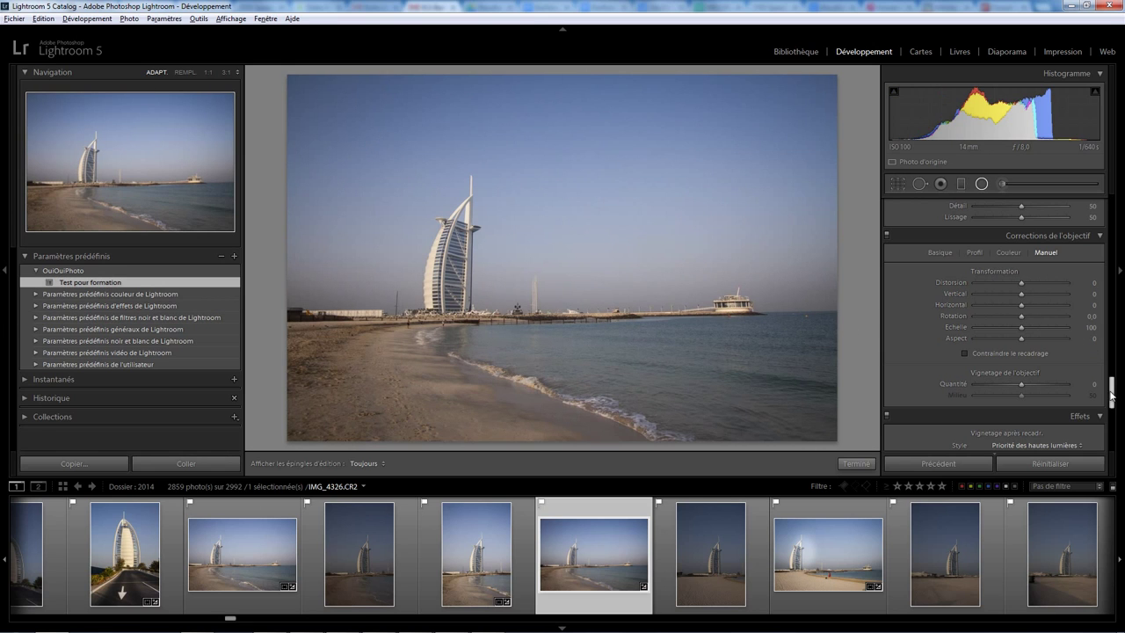
left_click_drag(1114, 392, 1112, 211)
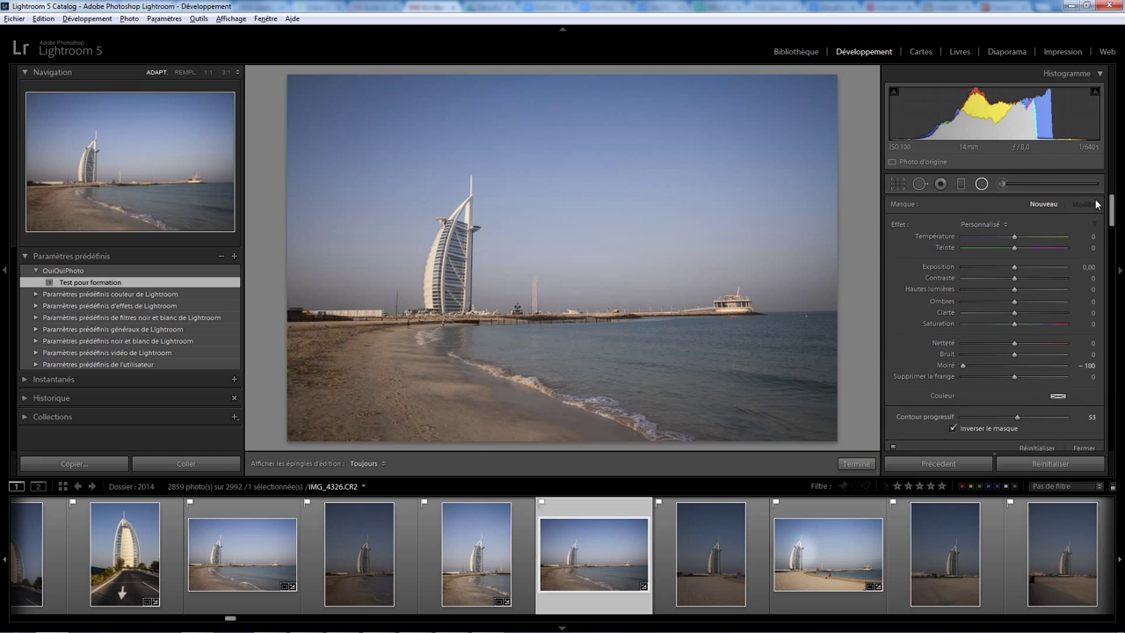
left_click(1084, 448)
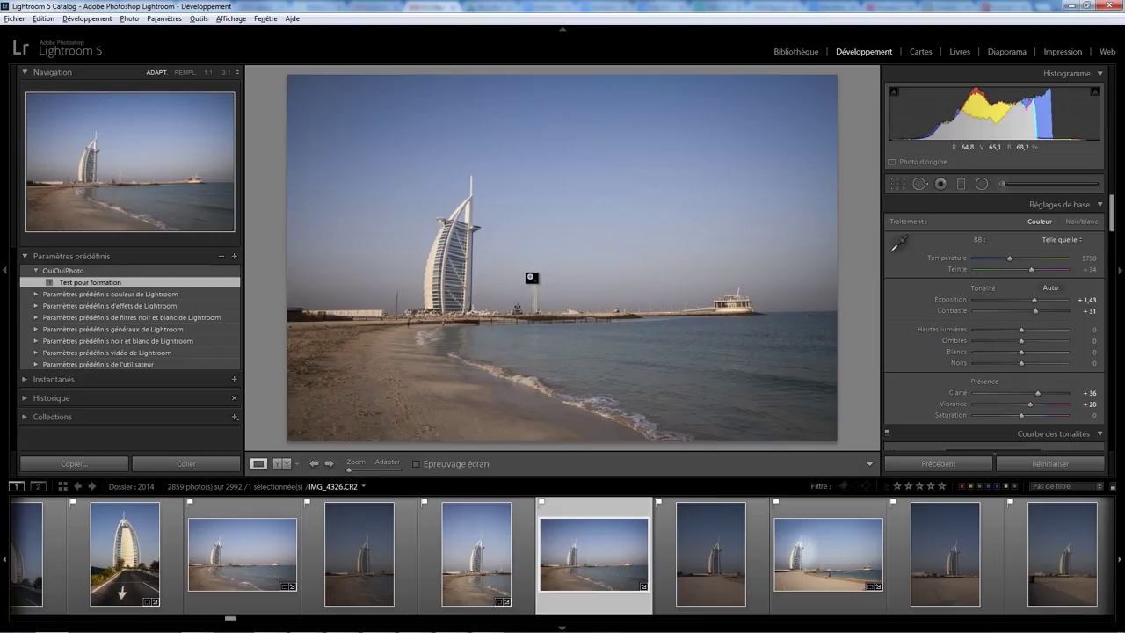
Set the post-crop vignette to gain -59 and feather 0 for a hard black oval.
left_click_drag(1112, 229, 1115, 411)
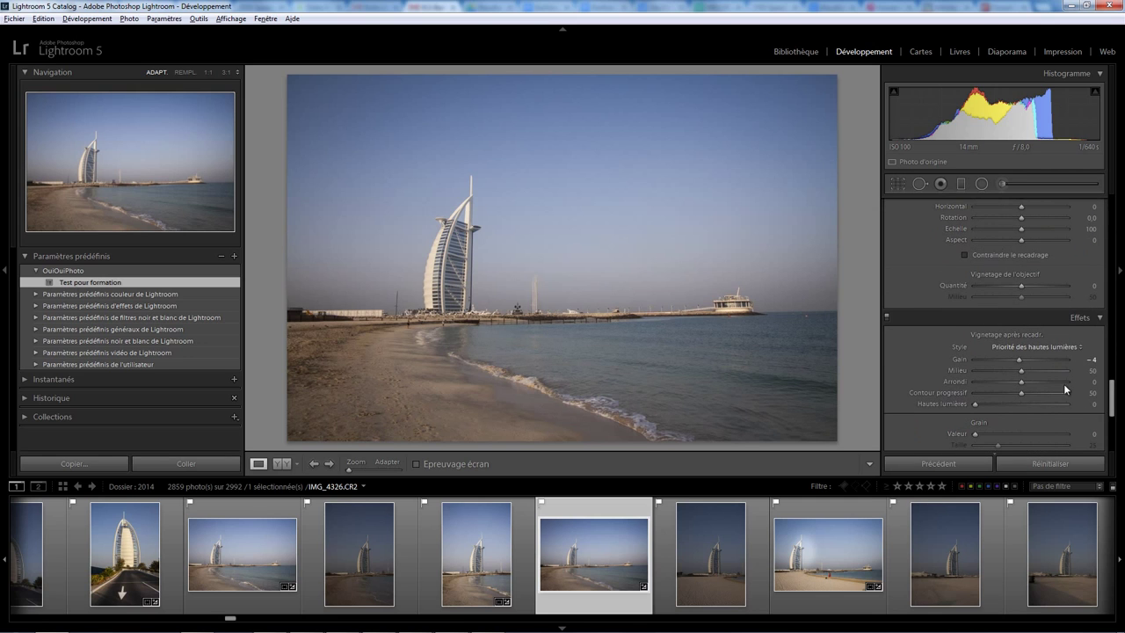
left_click_drag(1023, 360, 994, 358)
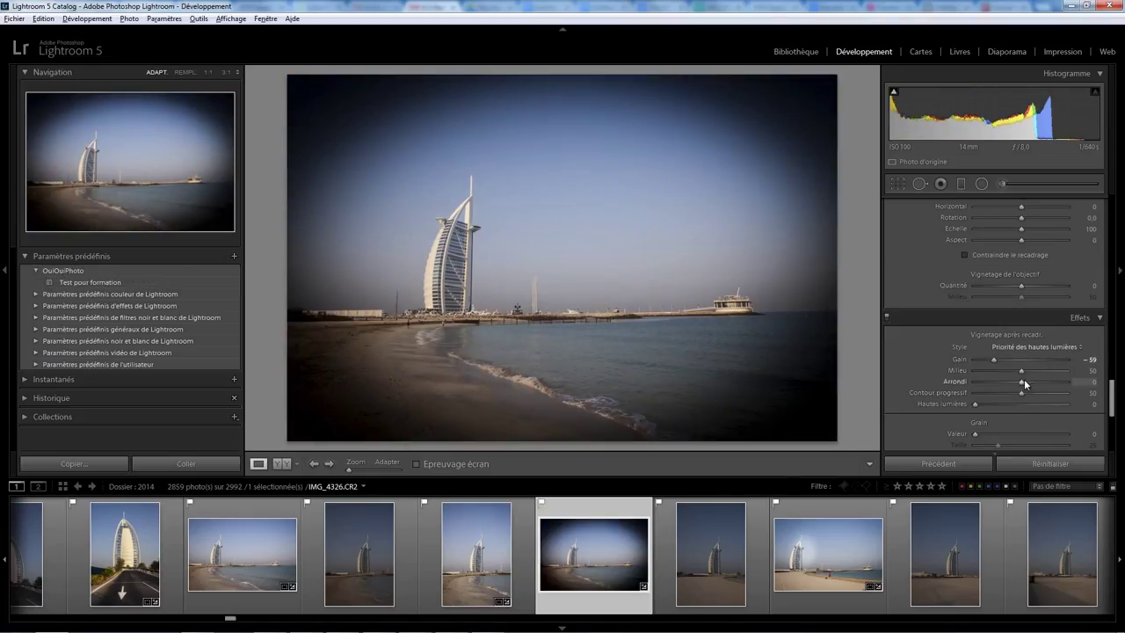
left_click_drag(993, 398, 966, 395)
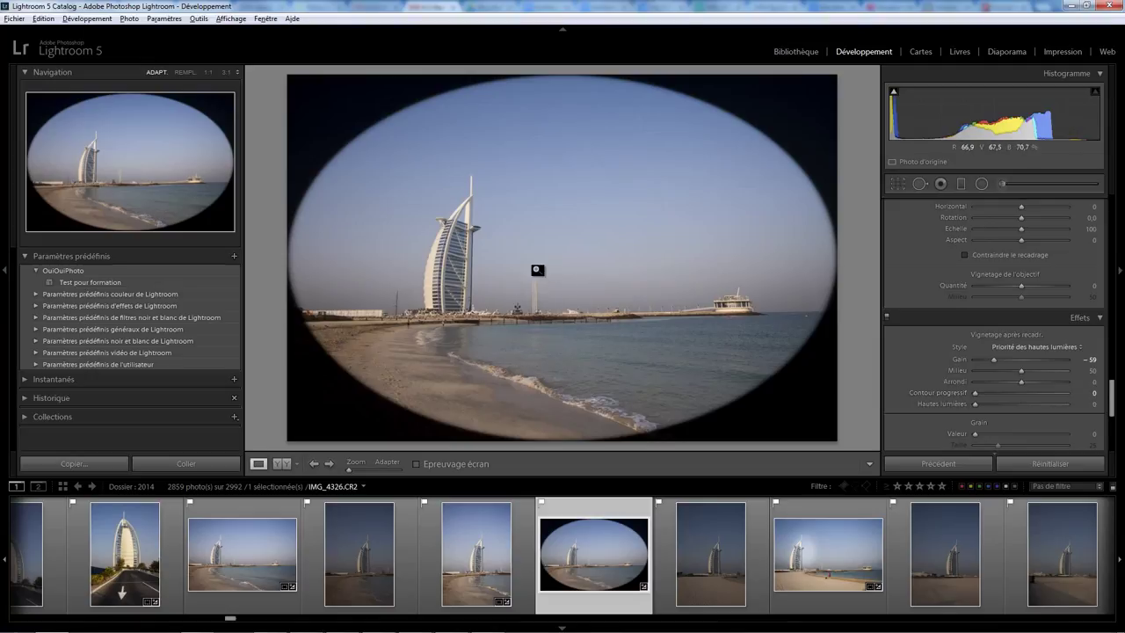
left_click(234, 256)
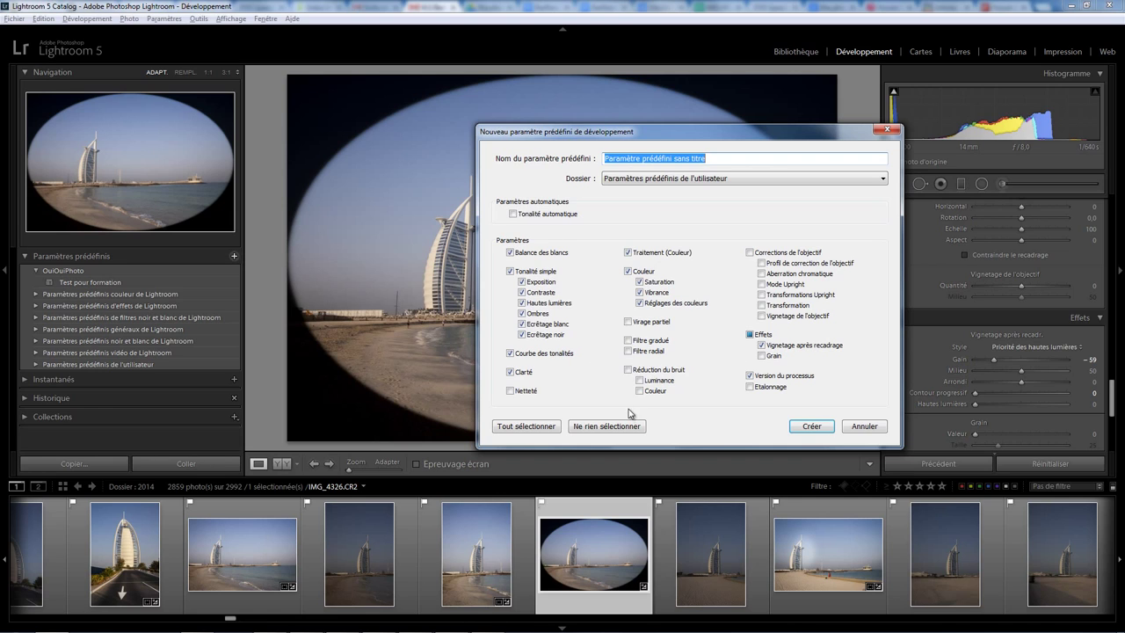
Create a new preset in the OuiOuiPhoto folder that stores only the post-crop vignette.
left_click(606, 426)
left_click(761, 345)
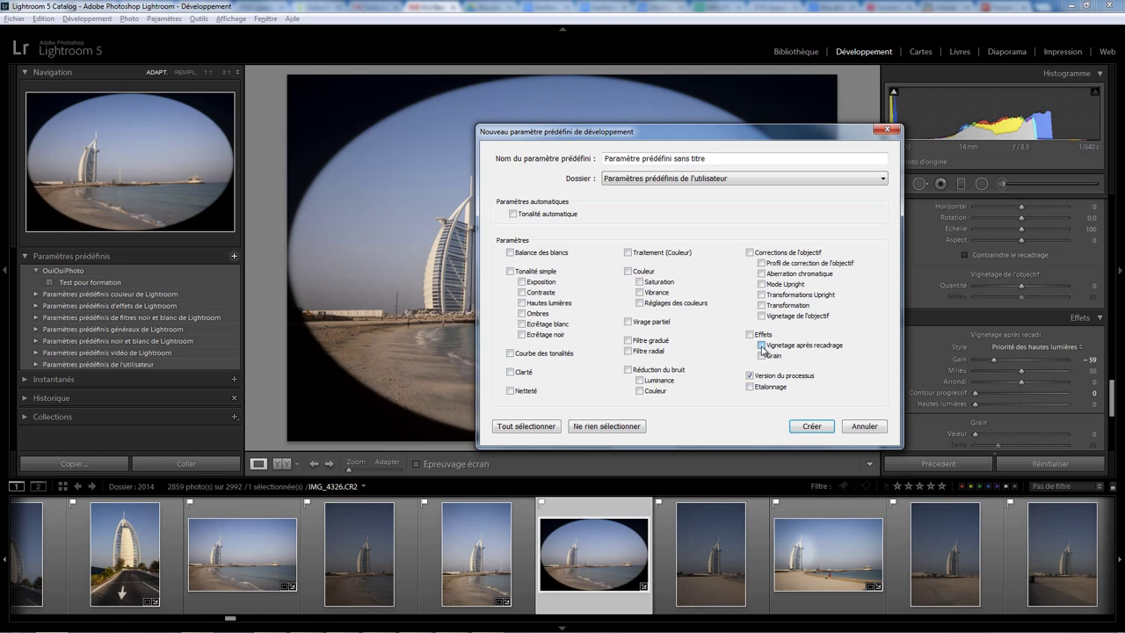
left_click(640, 179)
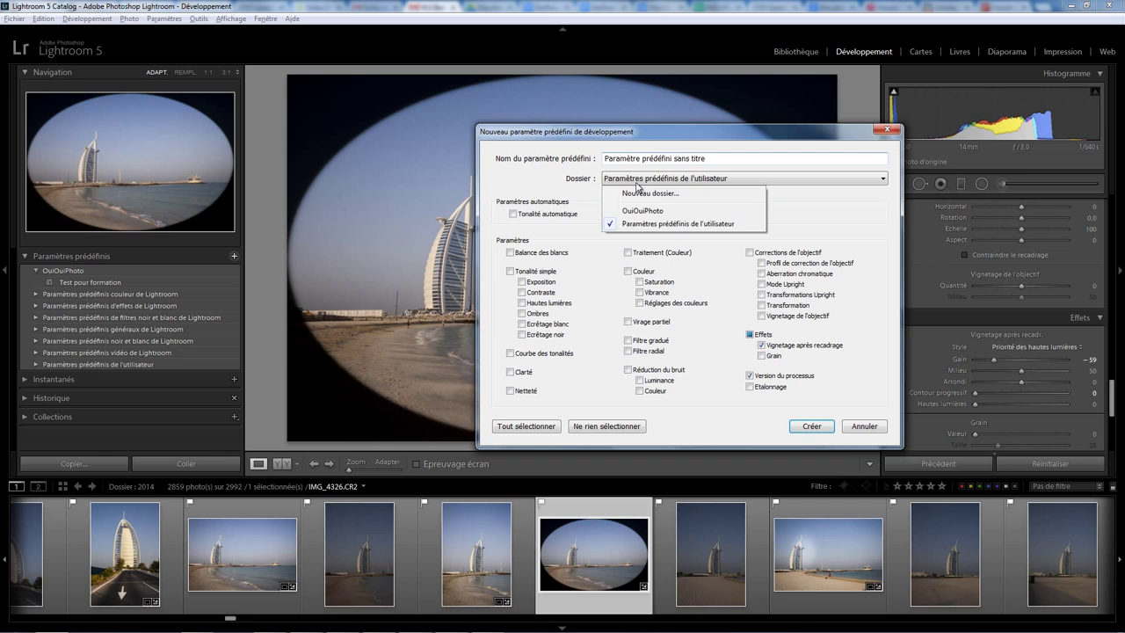
left_click(645, 212)
left_click(712, 158)
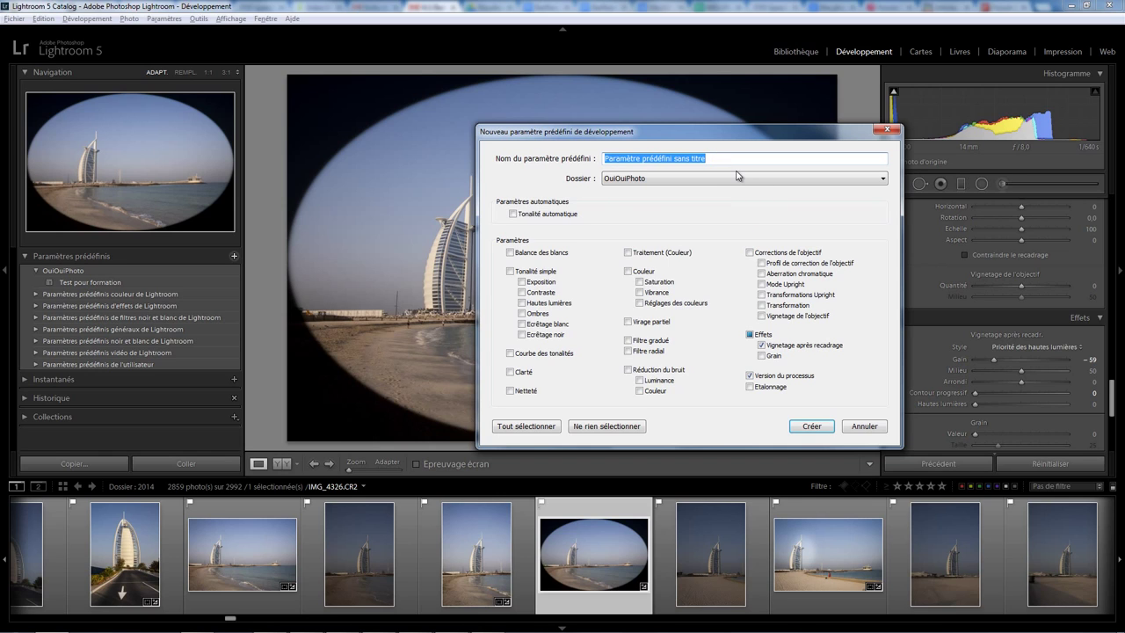
type("C'est trè")
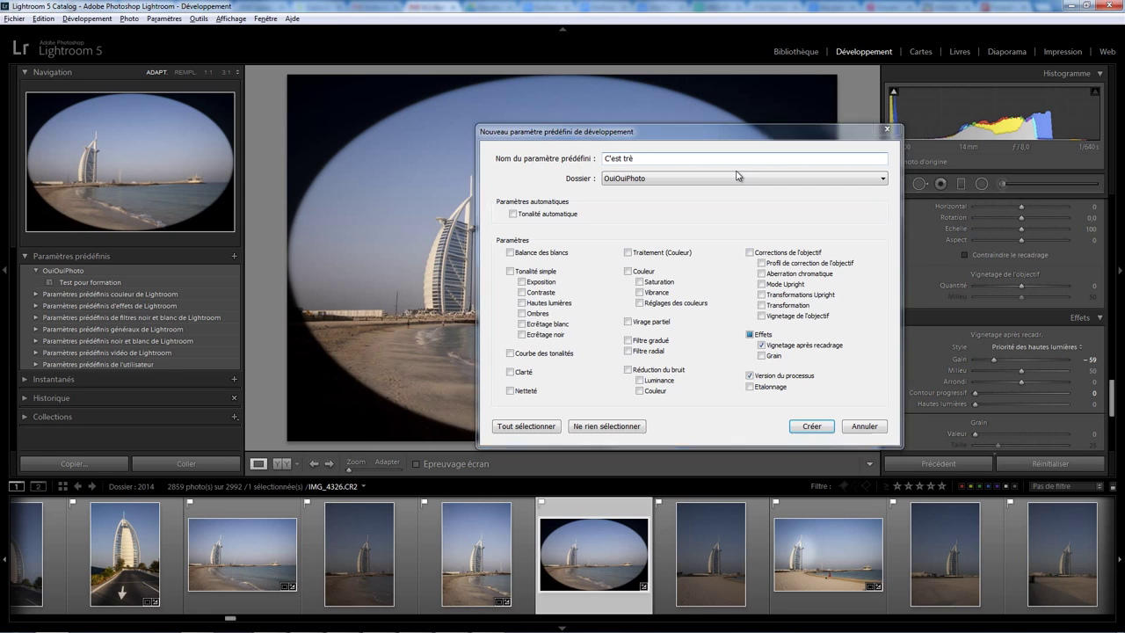
key("Return")
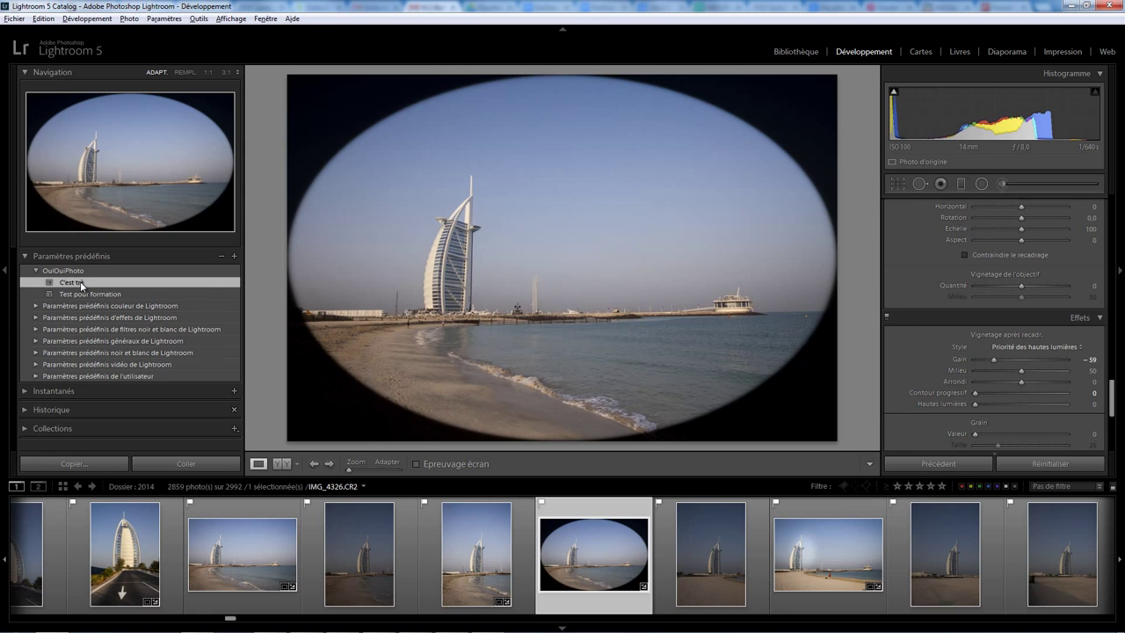
Rename the new preset to 'C'est très moche'.
right_click(81, 283)
left_click(118, 324)
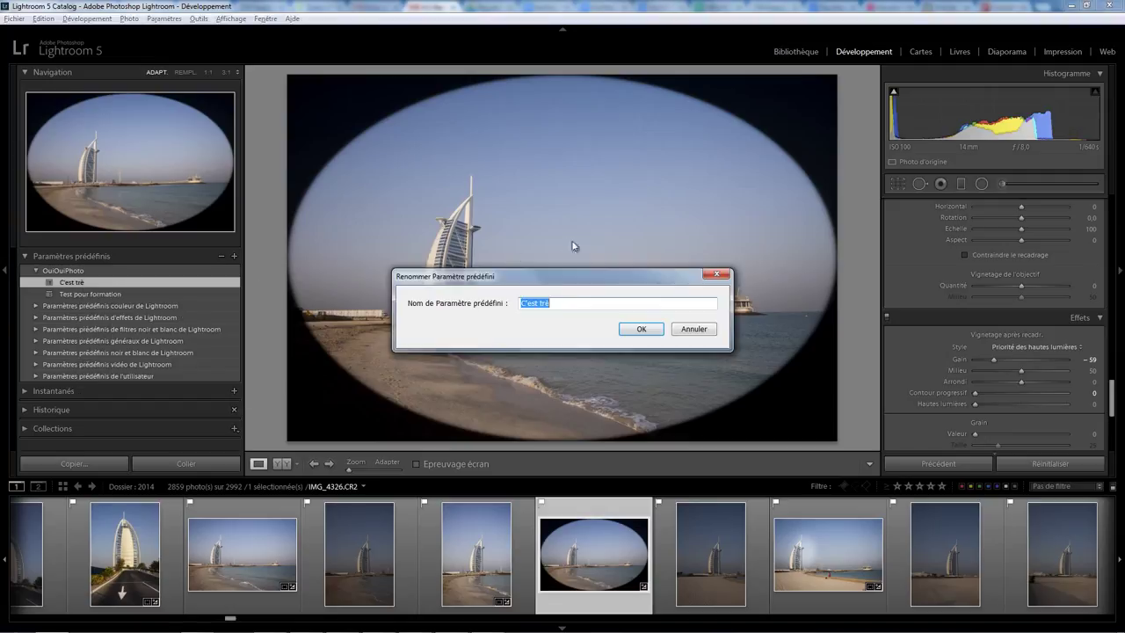
left_click(574, 303)
type("s moche")
left_click(641, 330)
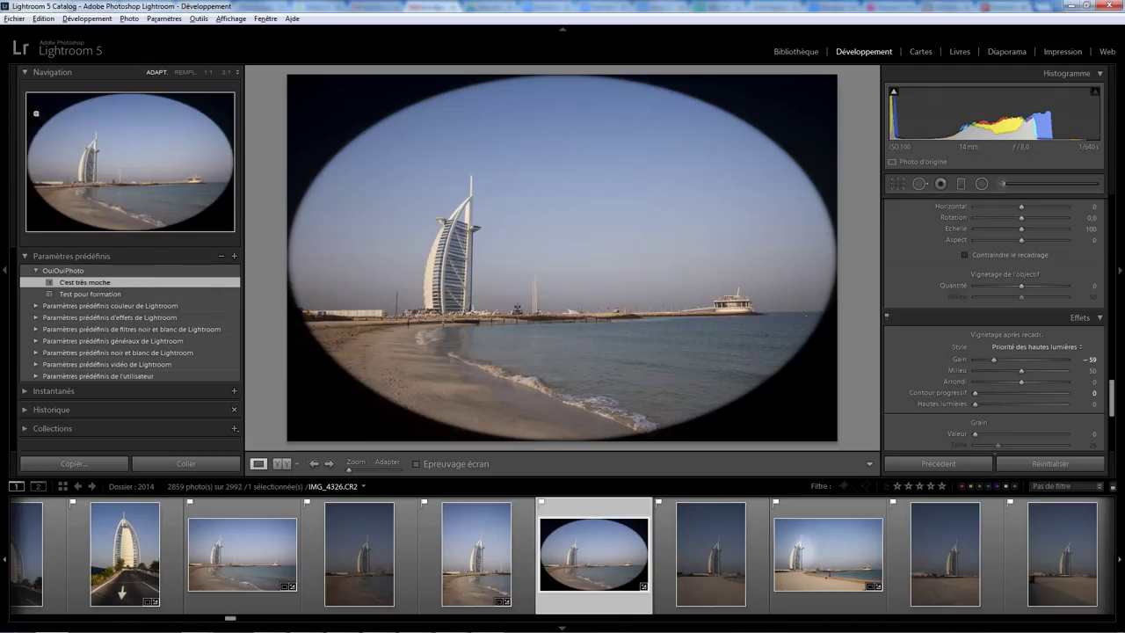
Apply the C'est très moche preset to the portrait Burj Al Arab photo and another beach photo.
left_click(730, 551)
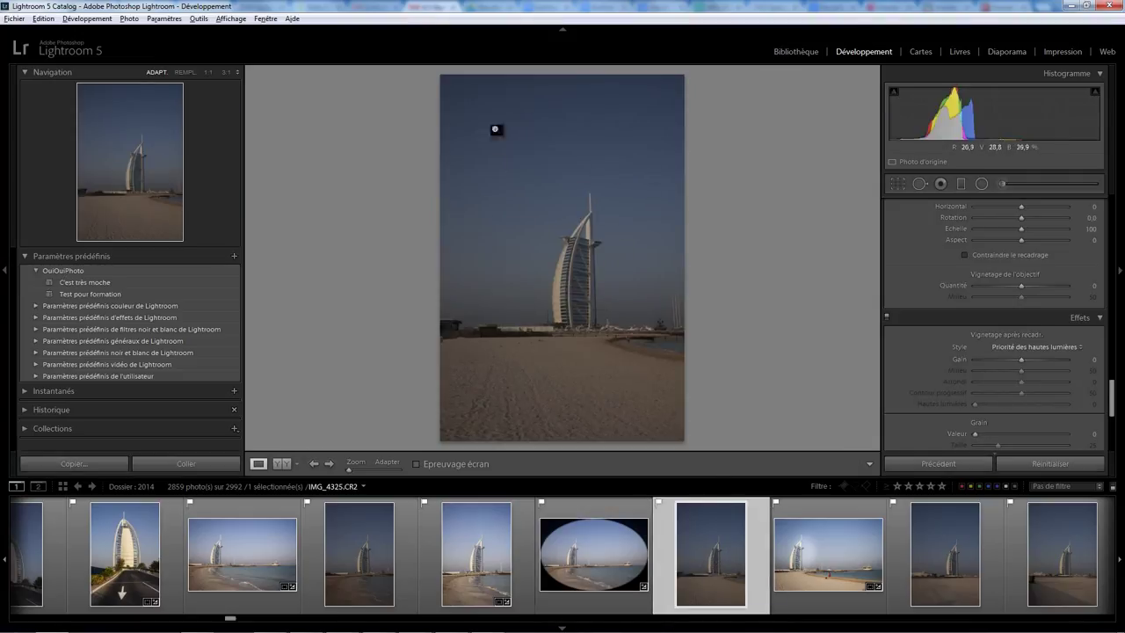
left_click(91, 283)
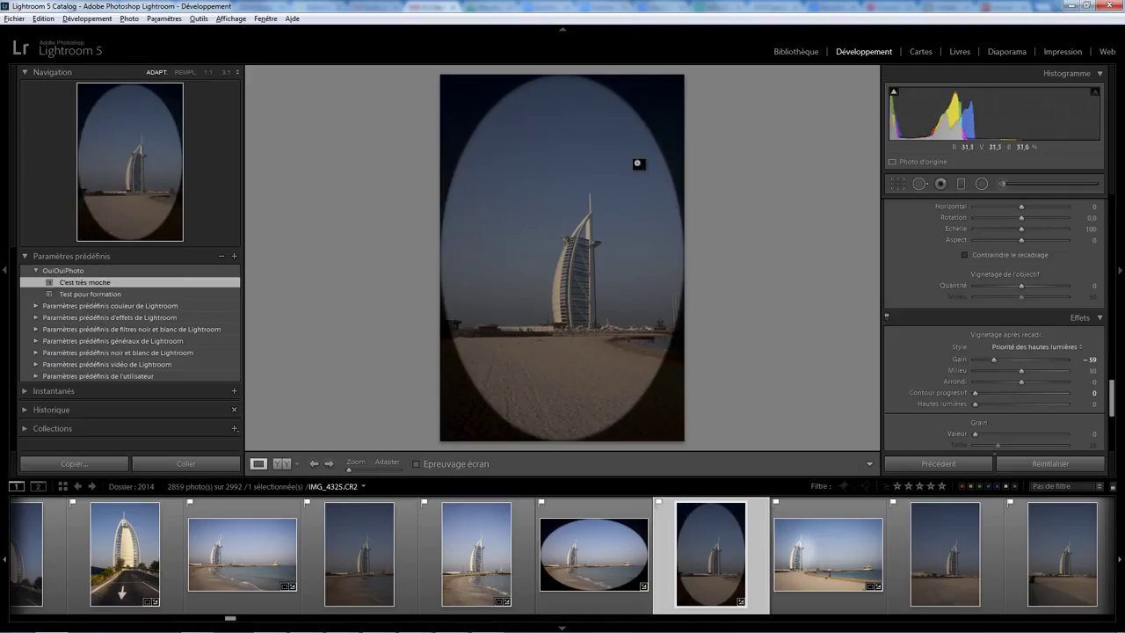
left_click(852, 607)
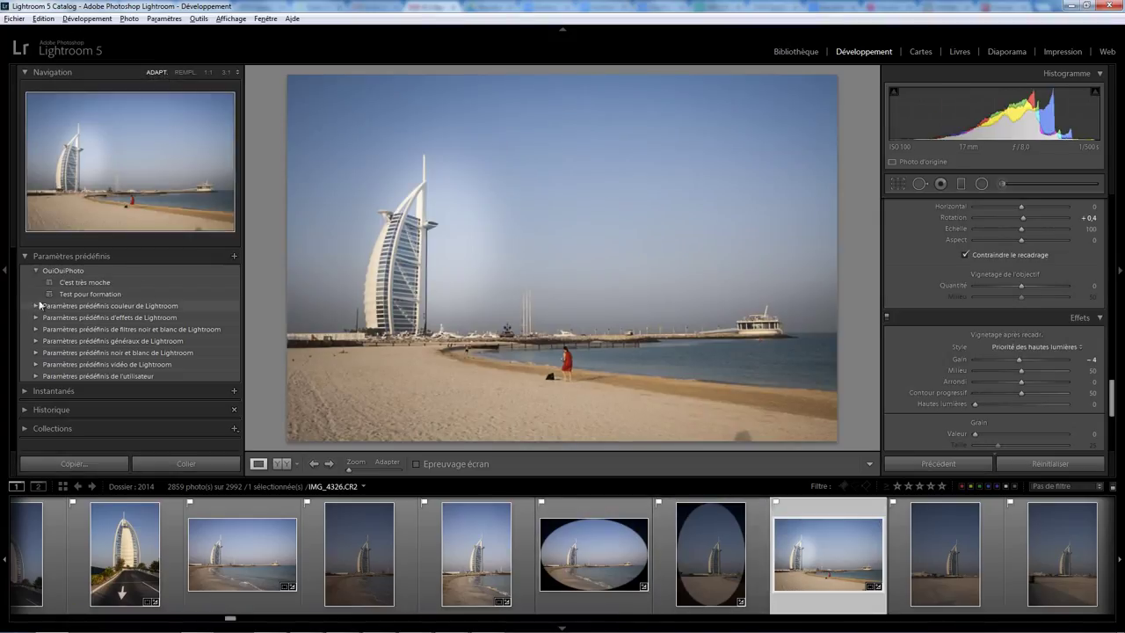
left_click(97, 282)
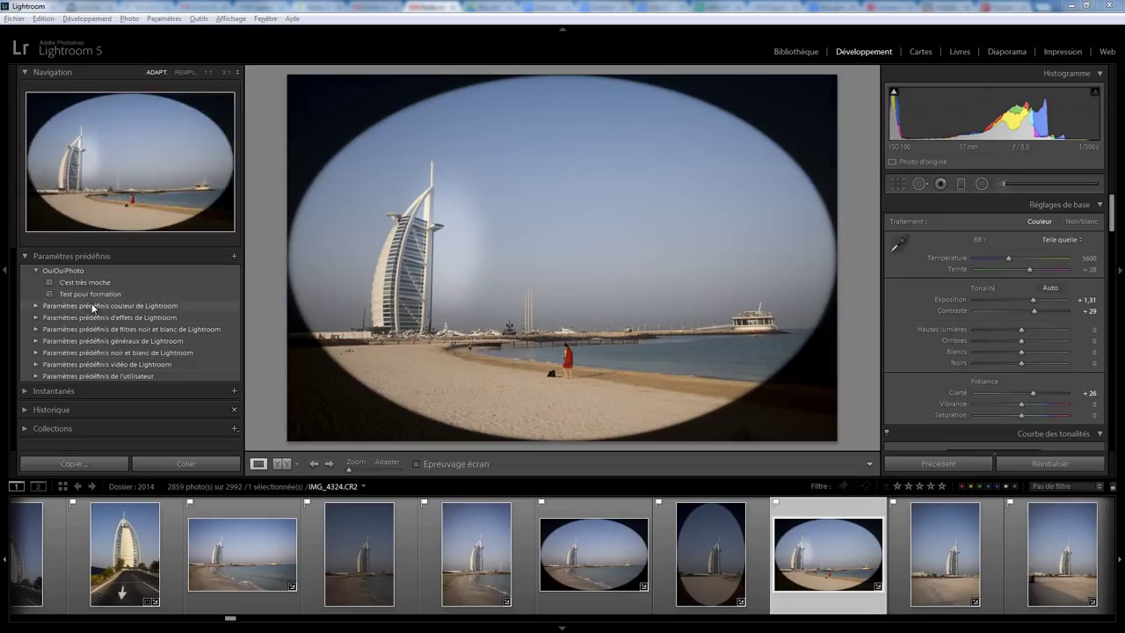
left_click(264, 514)
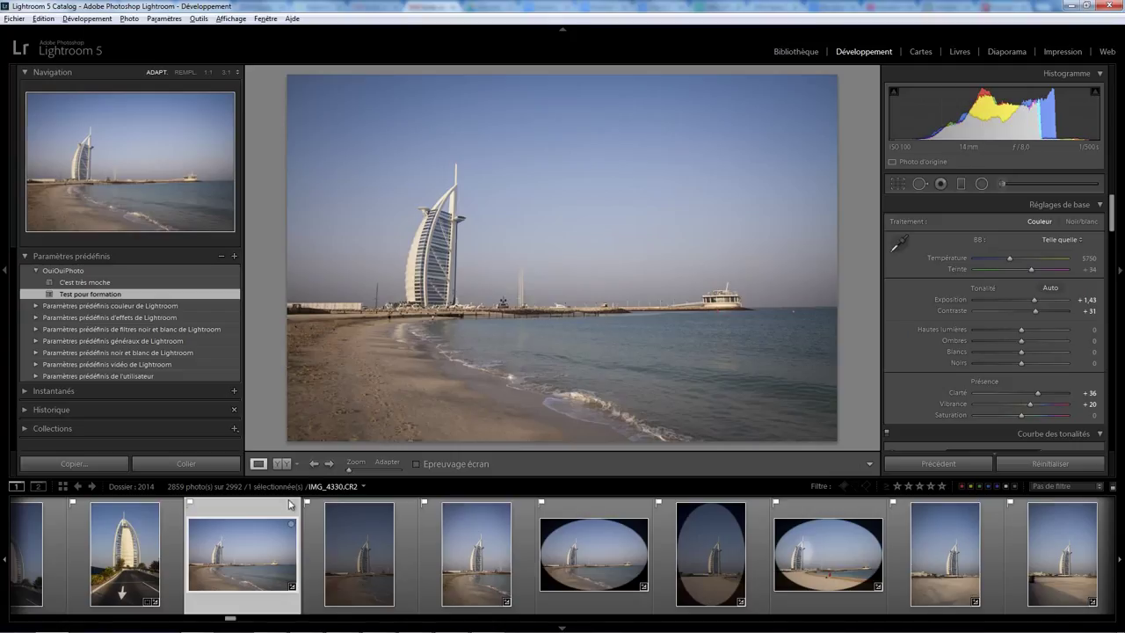
Select all eight photos and synchronize every setting from the second beach photo to them.
key("shift")
left_click(1013, 517, "shift")
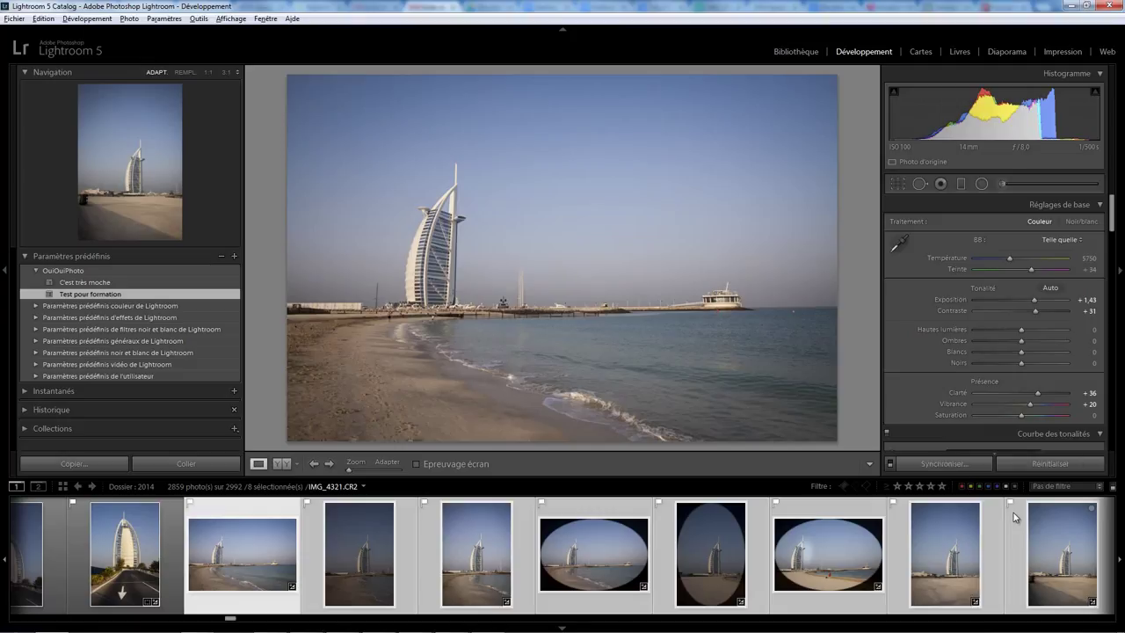
left_click(943, 464)
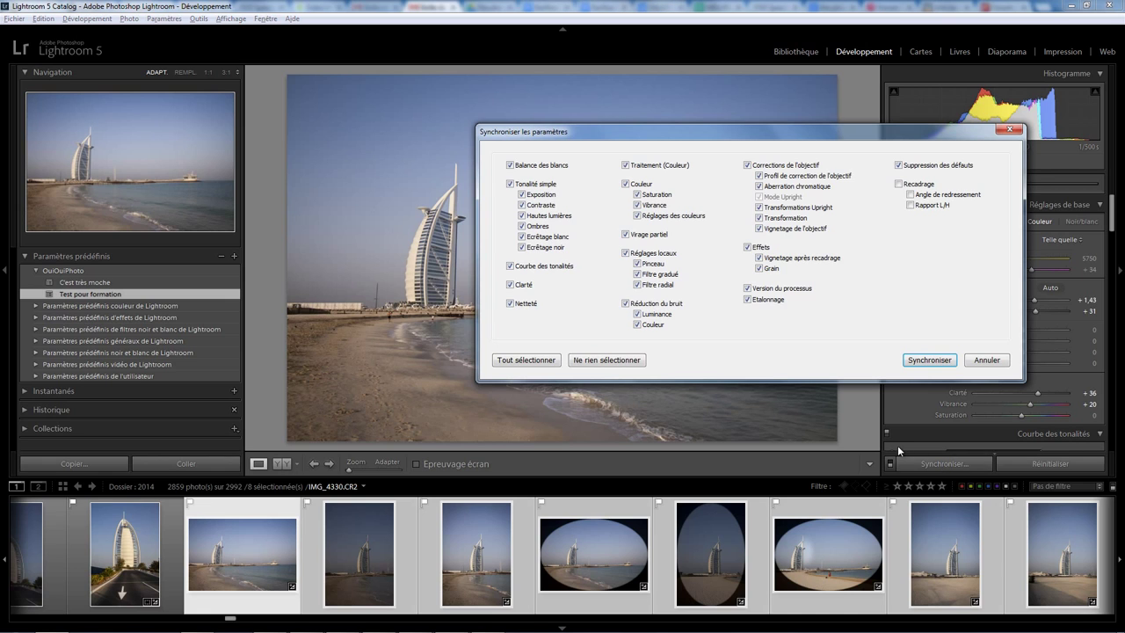
left_click_drag(738, 137, 569, 155)
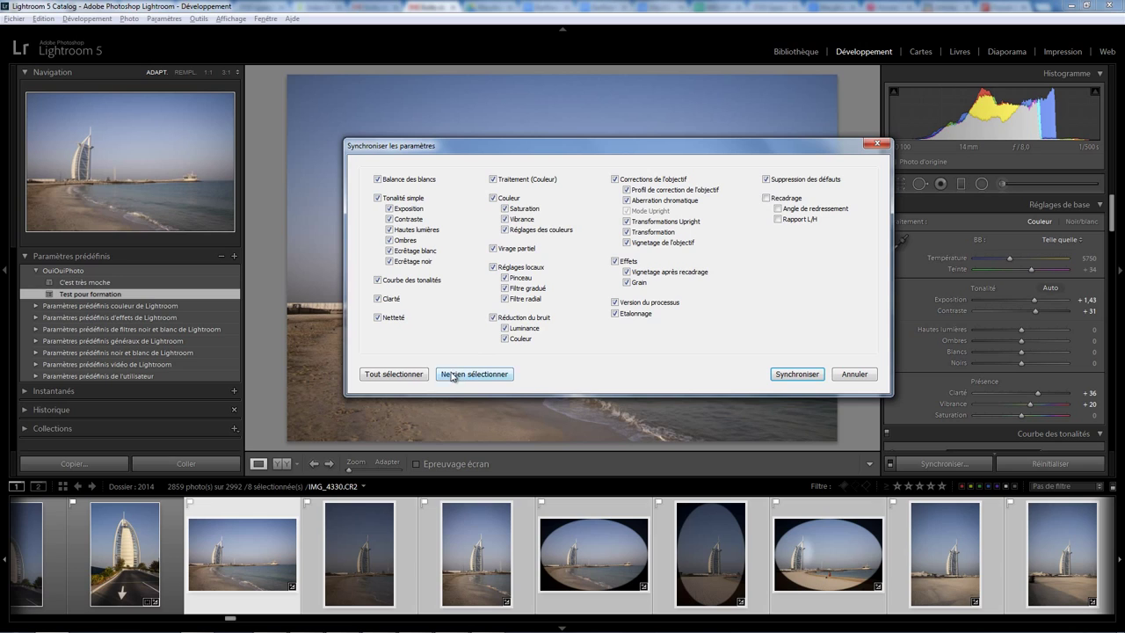
left_click(397, 376)
left_click(803, 378)
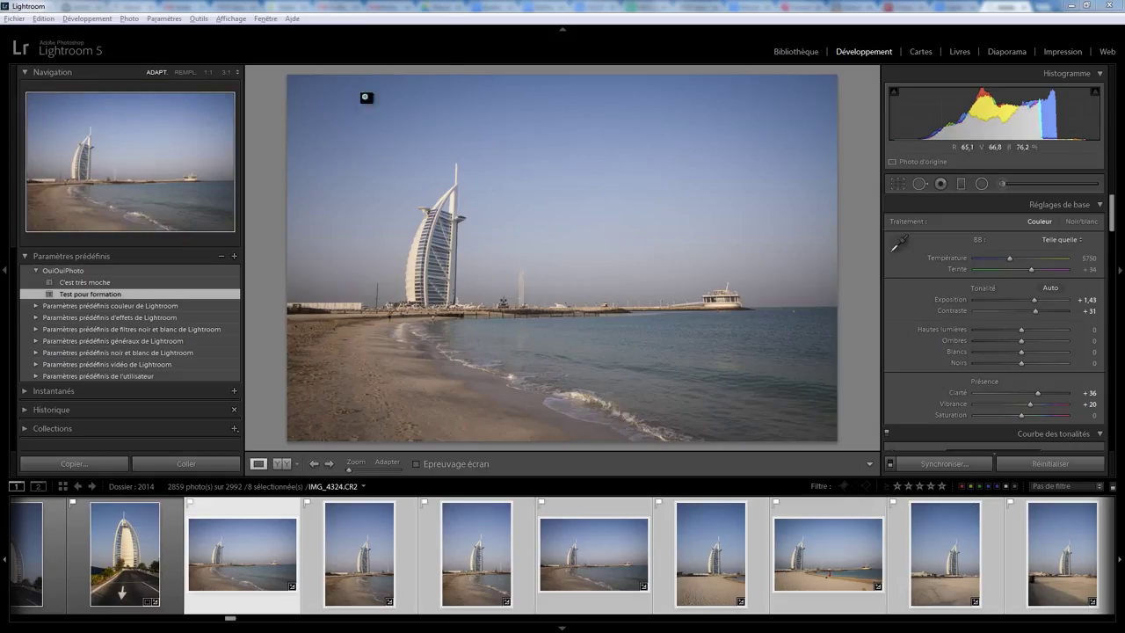
Make IMG_4330 black and white with Blue mix -13 and Orange mix -44, then copy its settings.
left_click(164, 19)
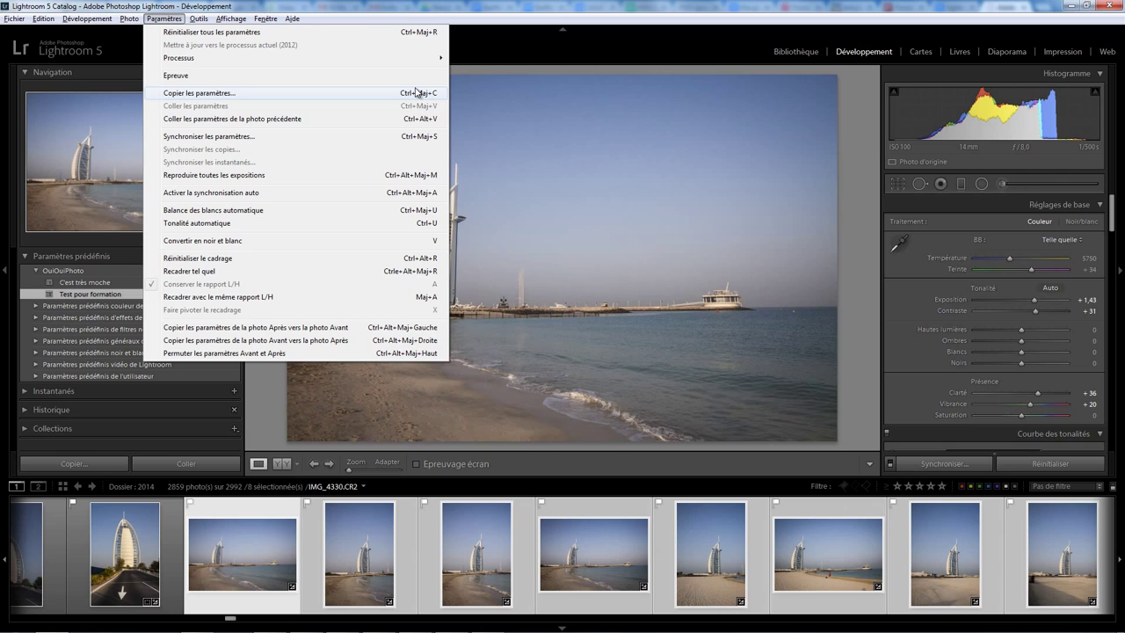
left_click(572, 454)
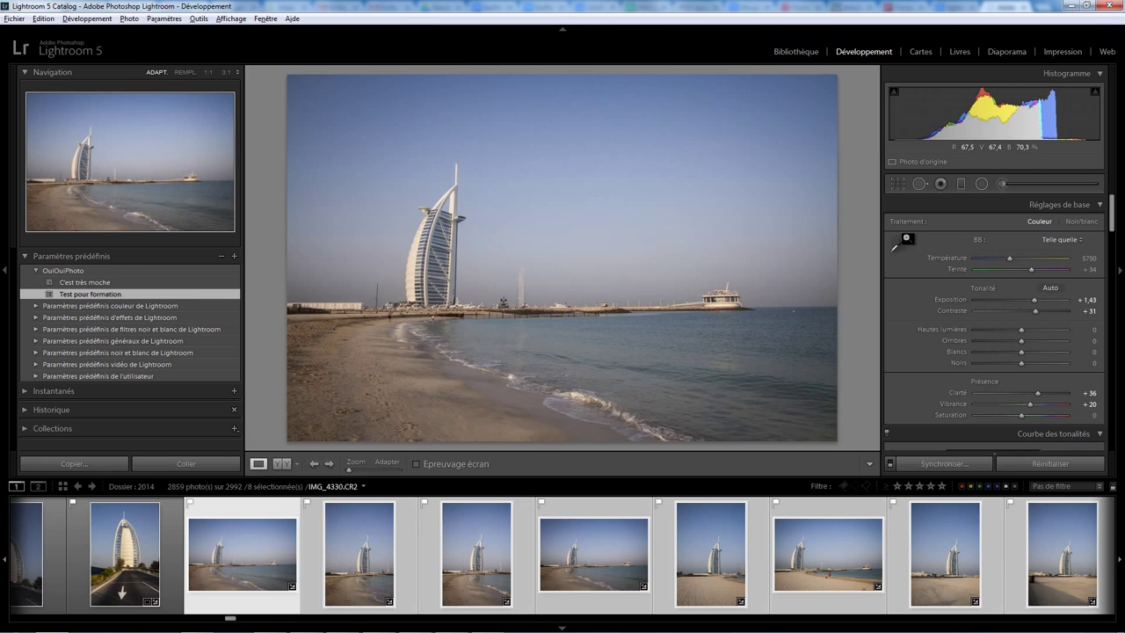
left_click(1076, 222)
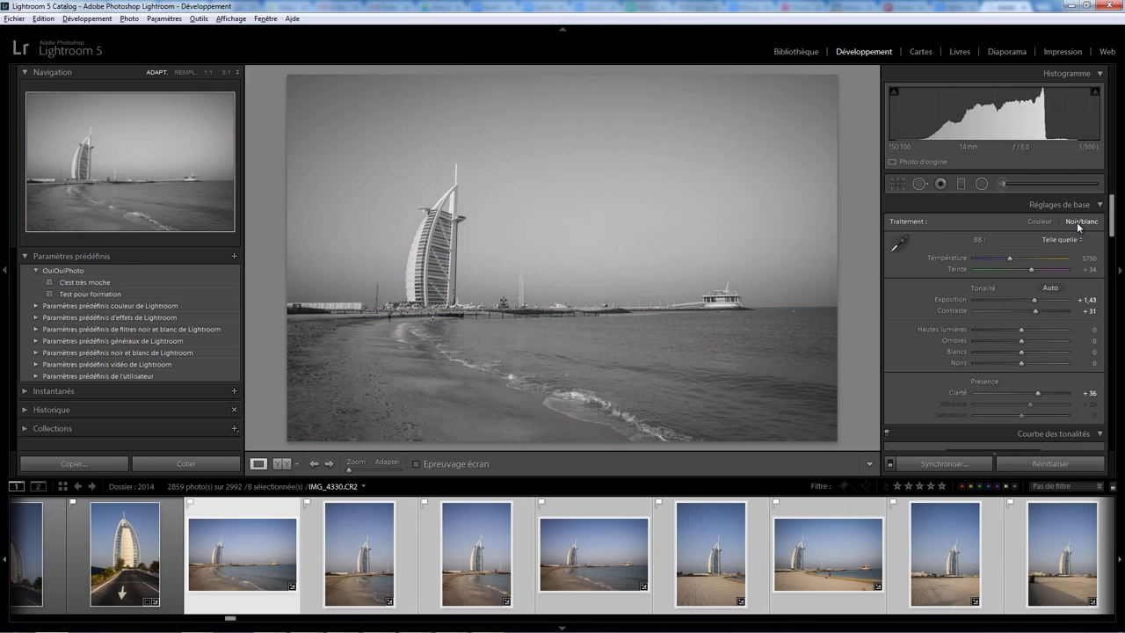
left_click_drag(1112, 228, 1114, 299)
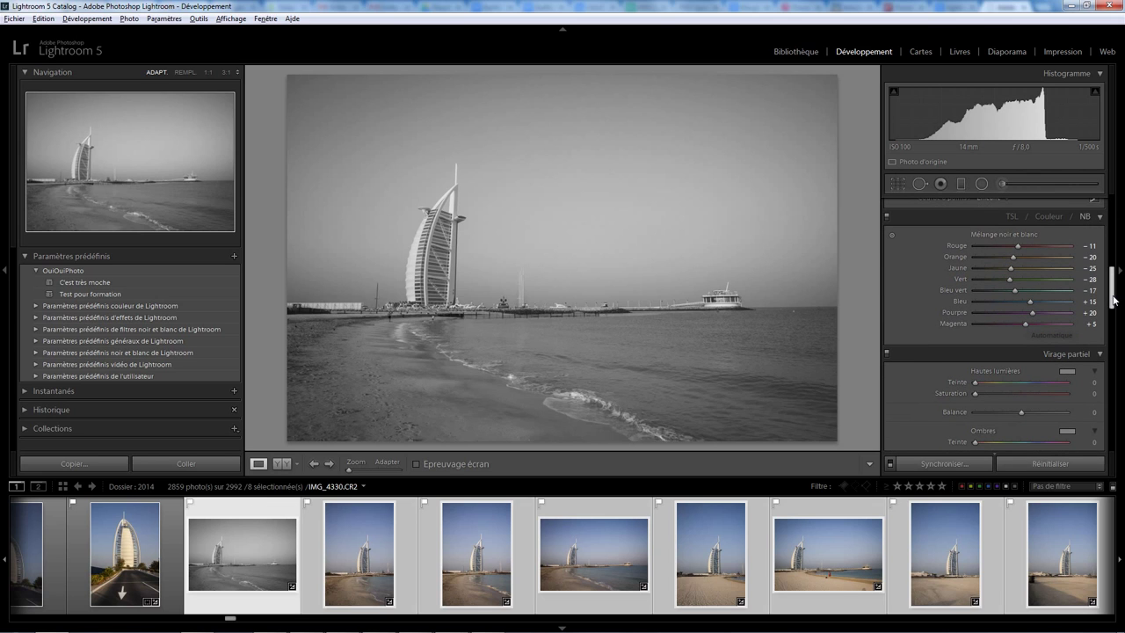
left_click_drag(1030, 302, 1017, 304)
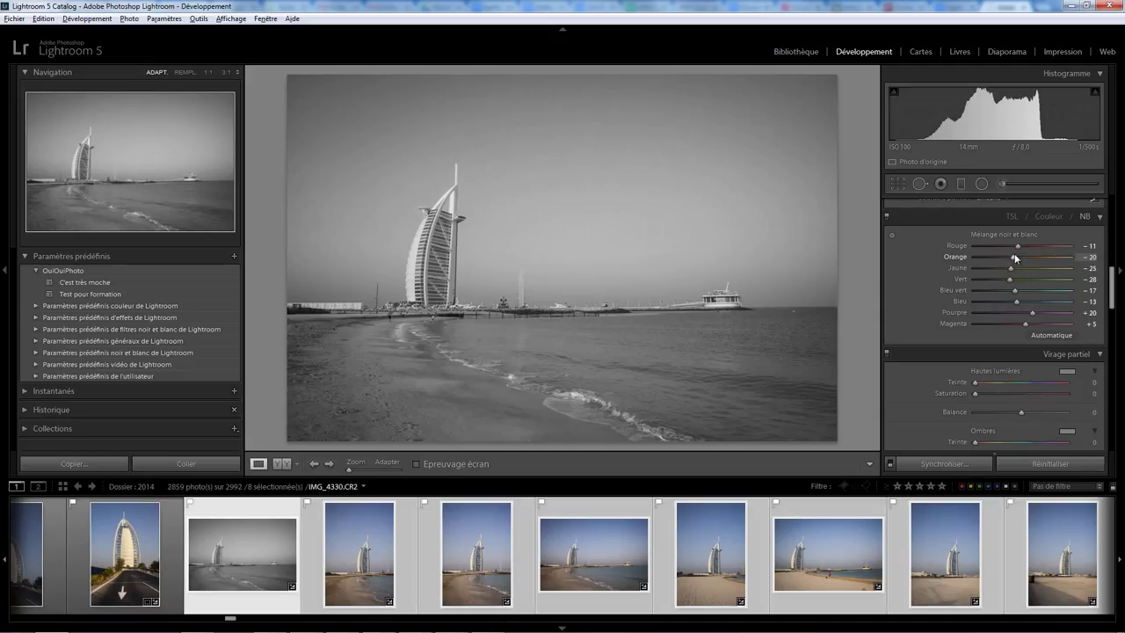
left_click_drag(1013, 261, 1001, 260)
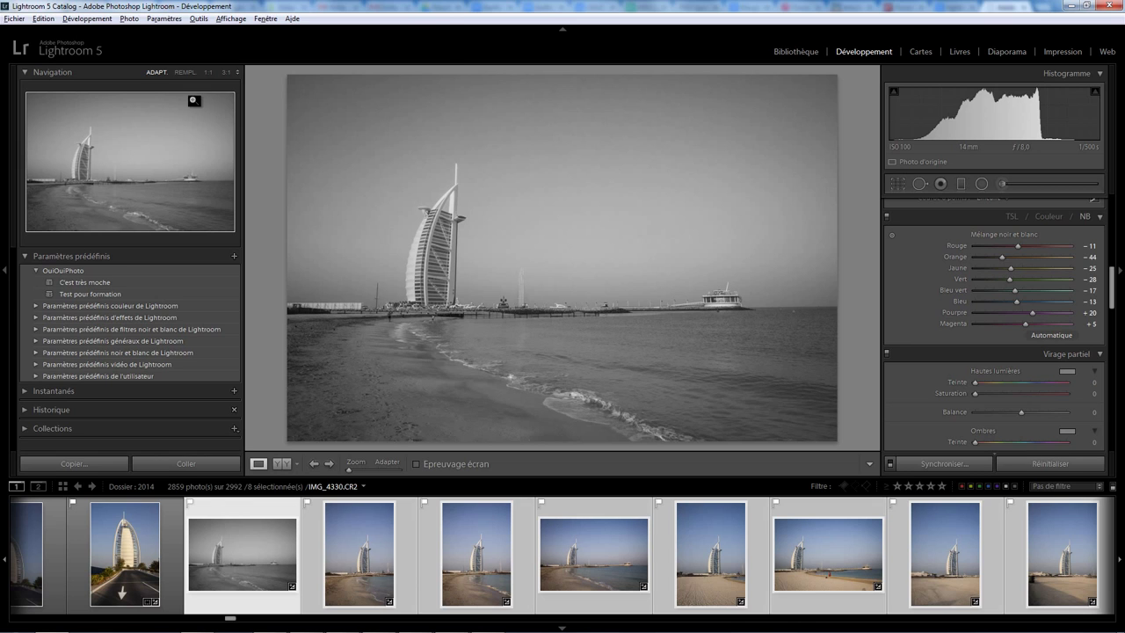
left_click(164, 18)
left_click(186, 94)
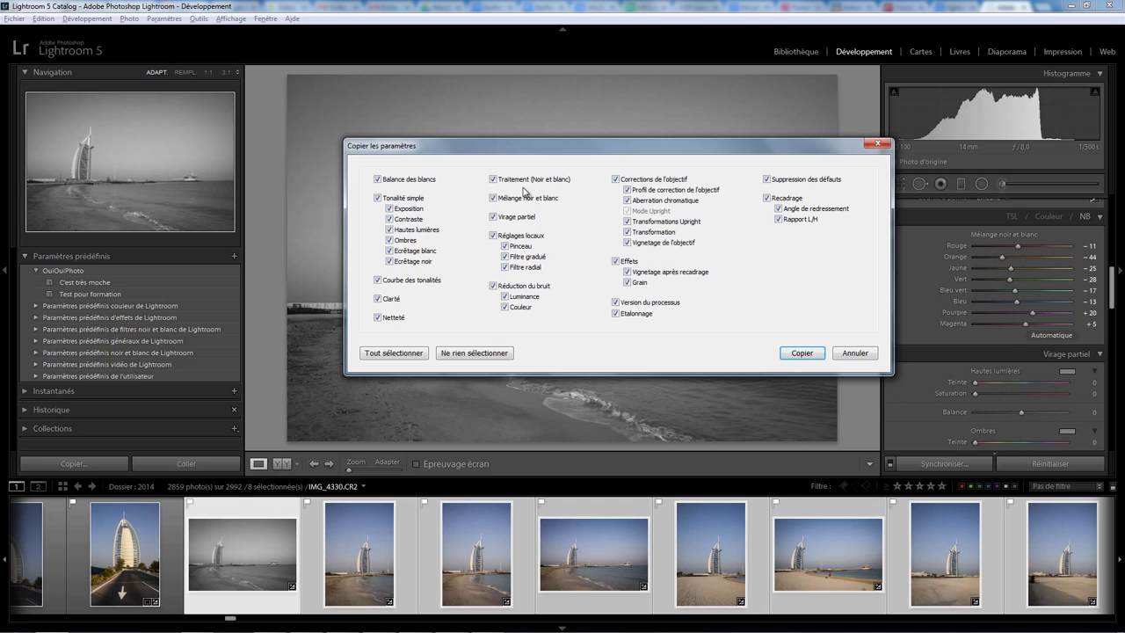
Copy only the Treatment, Black & White Mix and Process Version settings.
left_click(475, 353)
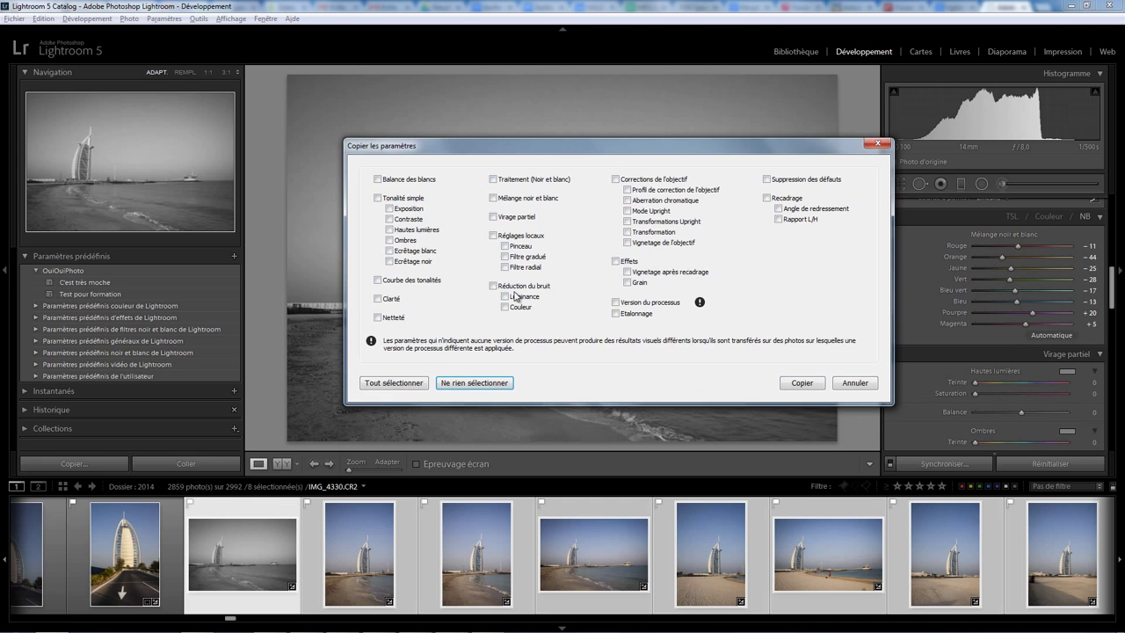
left_click(493, 180)
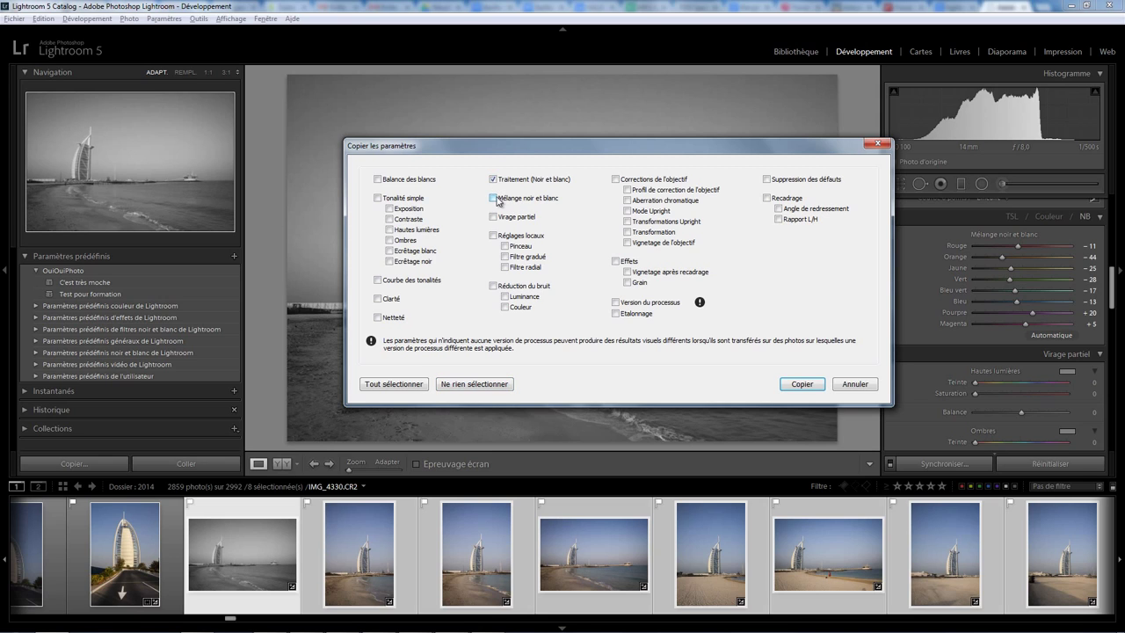
left_click(493, 199)
left_click(615, 303)
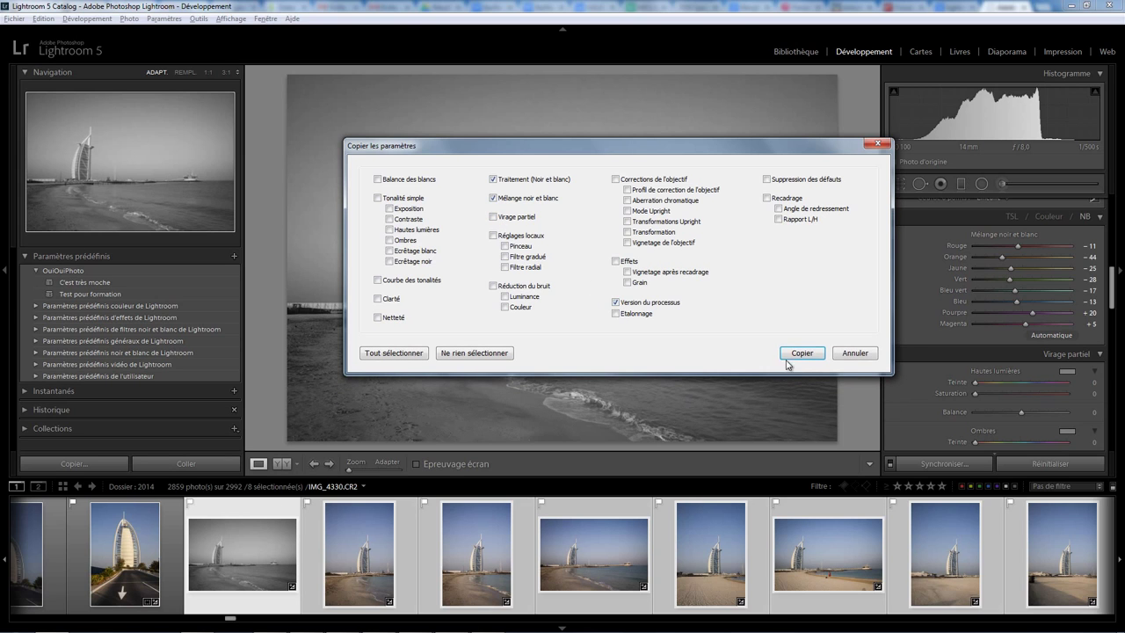
left_click(802, 384)
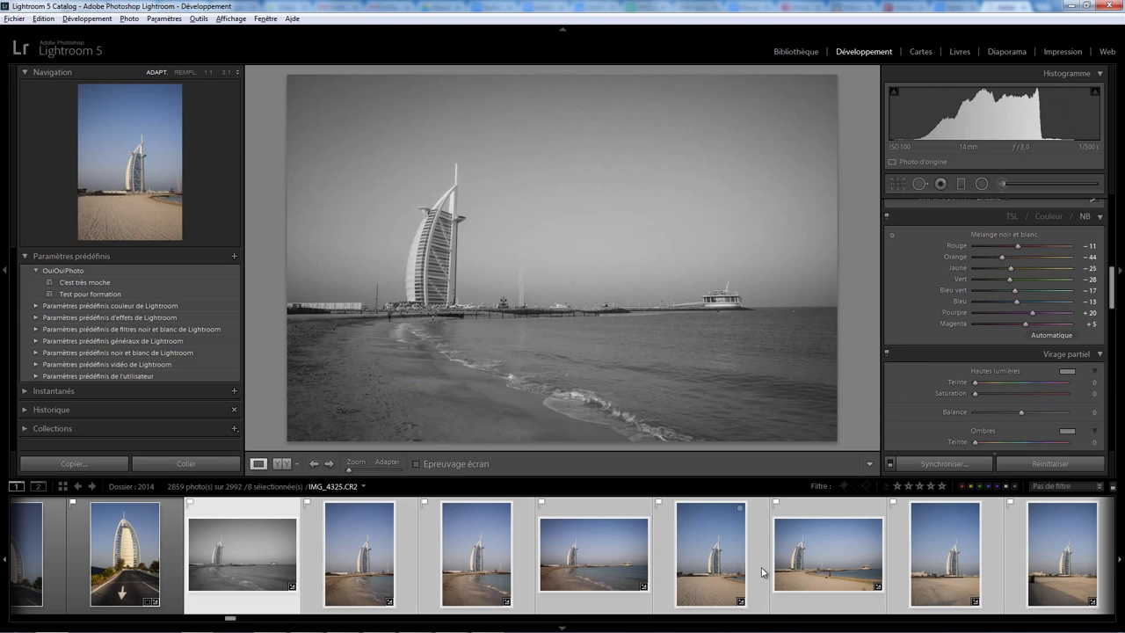
Paste the black-and-white settings onto portrait photo IMG_4325.
left_click(740, 516)
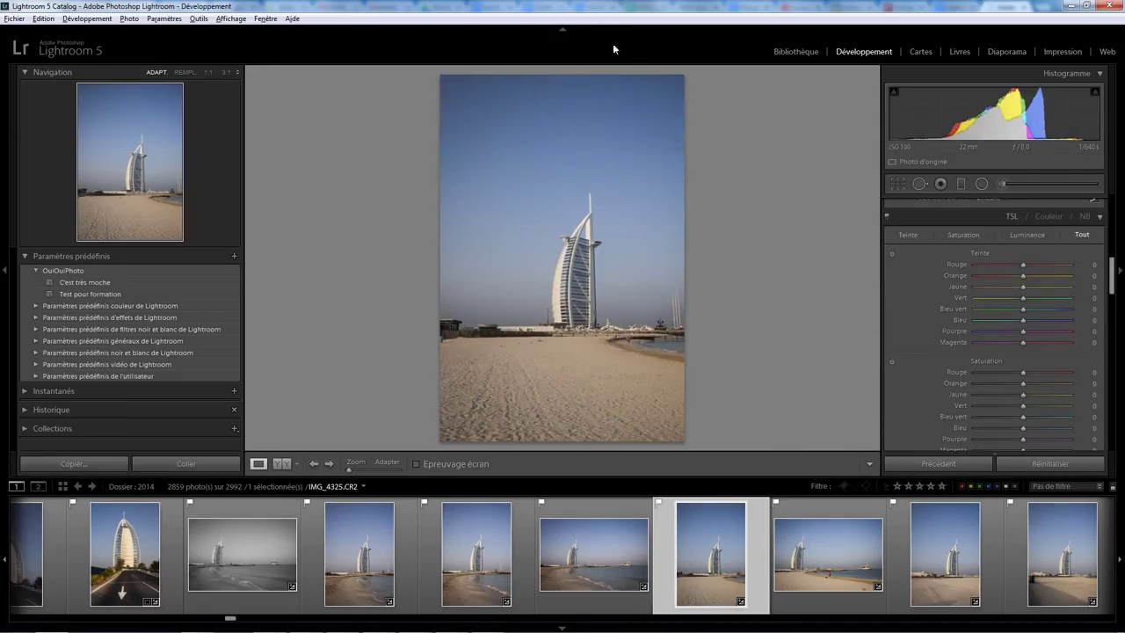
left_click(165, 19)
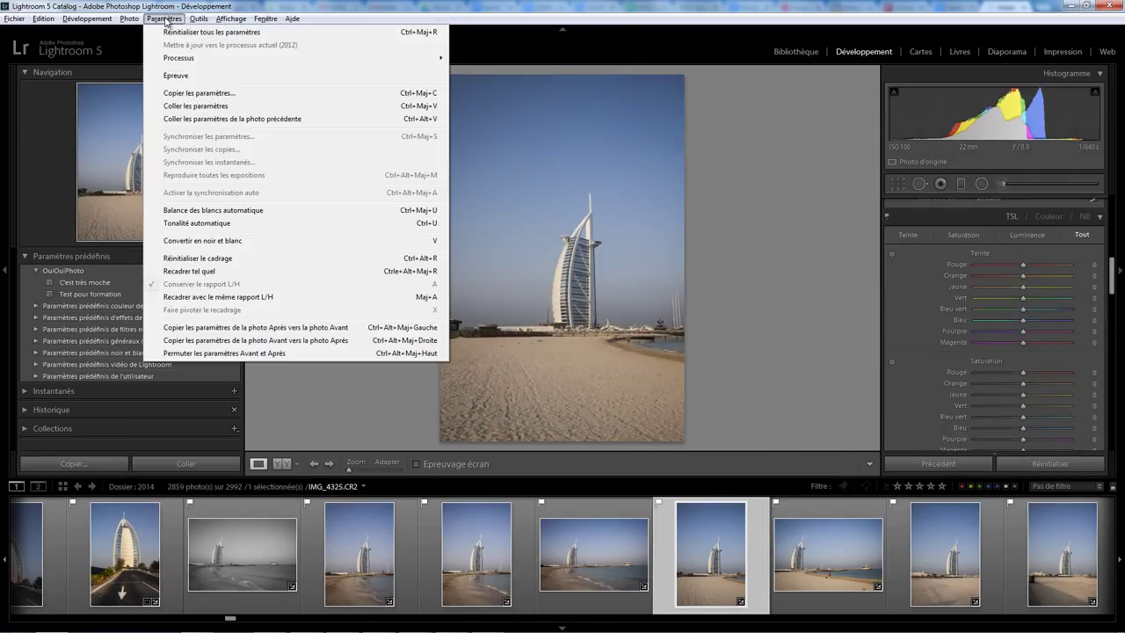
left_click(207, 107)
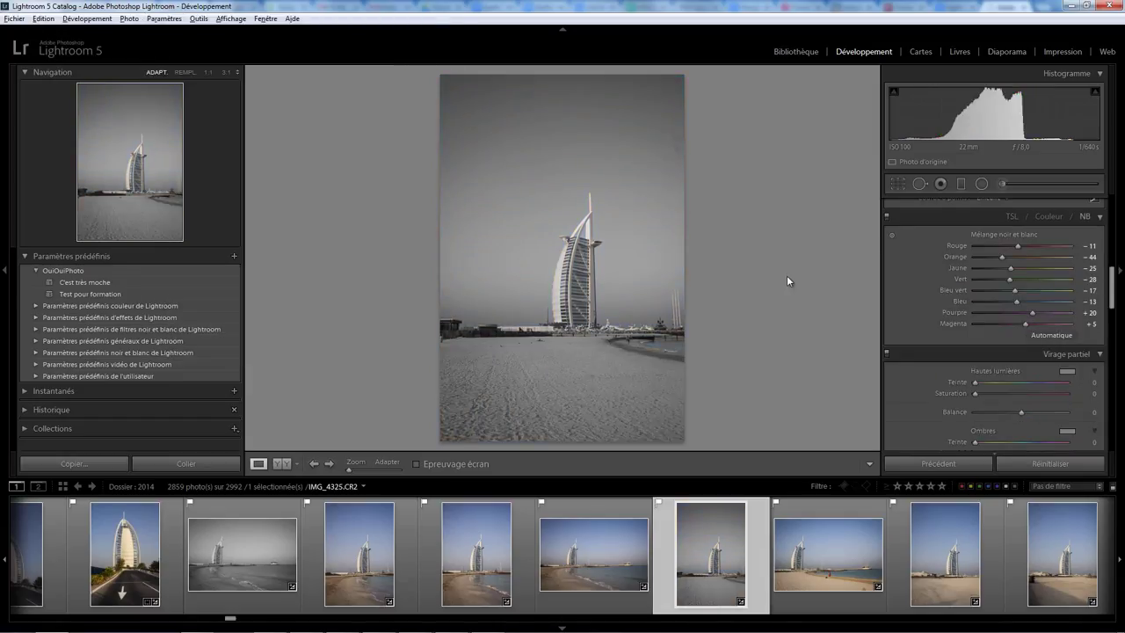